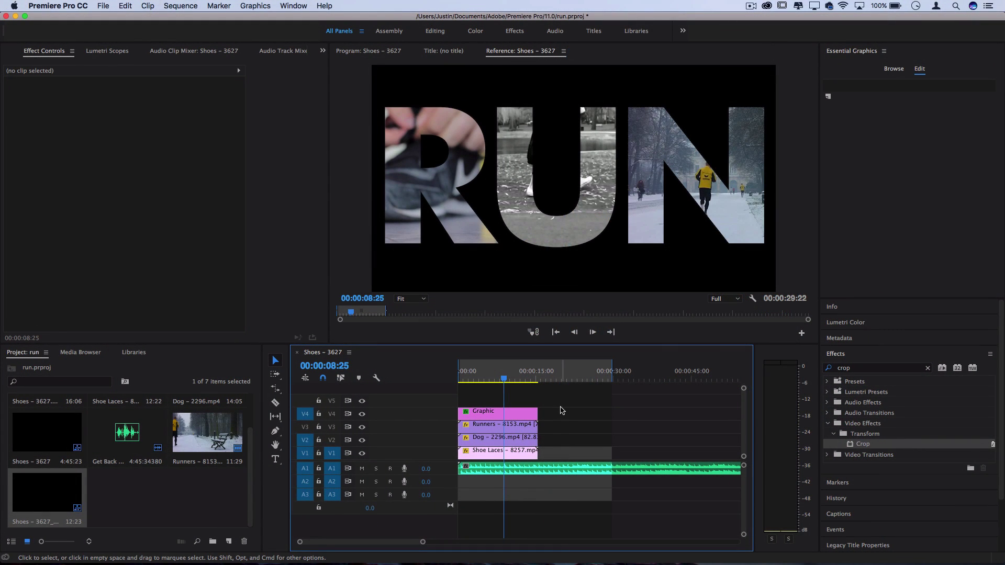
# Delete the stacked graphic and video clips on tracks V1 to V4 and move the playhead to 00:00:00:16
pyautogui.moveTo(569, 402); pyautogui.dragTo(504, 455)
pyautogui.press('Delete')
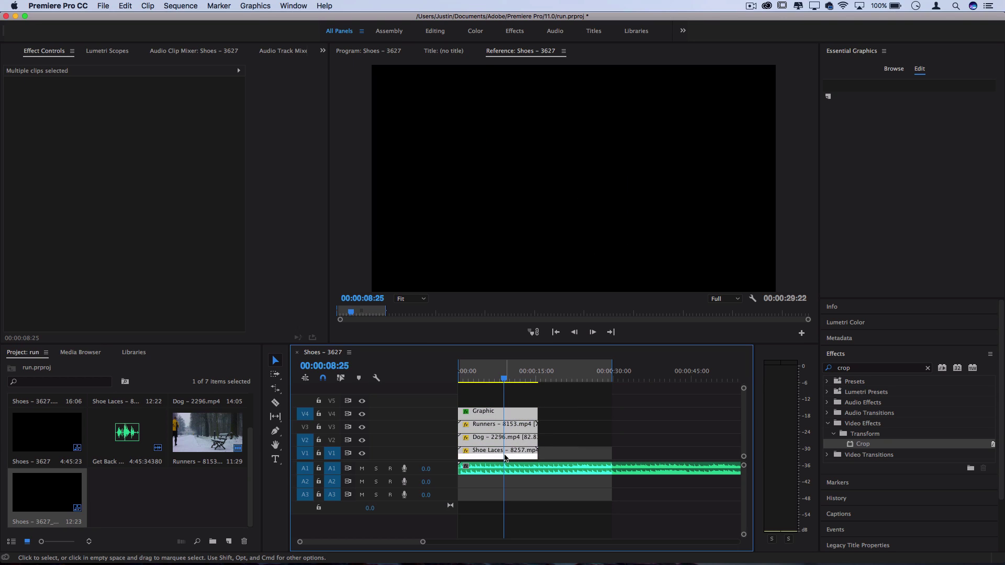
pyautogui.click(471, 471)
pyautogui.press('=')
pyautogui.press('=')
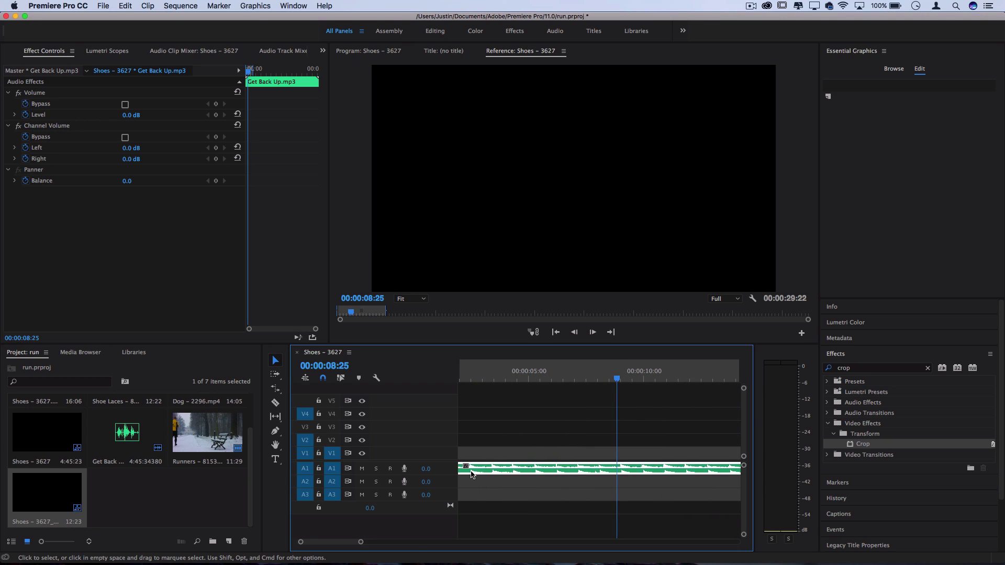
pyautogui.click(475, 379)
pyautogui.moveTo(476, 380); pyautogui.dragTo(472, 380)
pyautogui.click(501, 422)
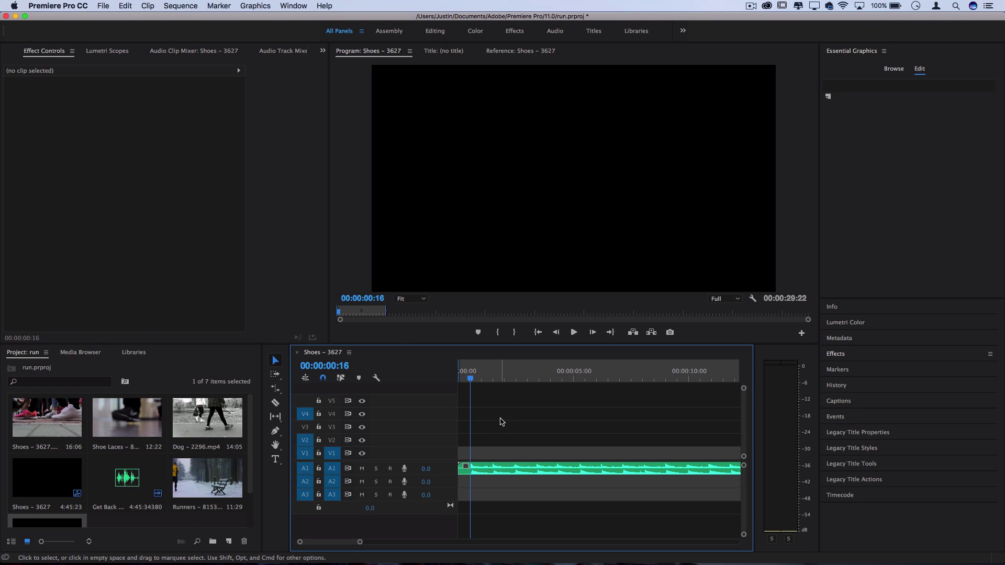
# Place Runners - 8153.mp4 on V1, Shoe Laces - 8257.mp4 on V2 and Dog - 2296.mp4 on V3 at the sequence start
pyautogui.moveTo(206, 478); pyautogui.dragTo(460, 453)
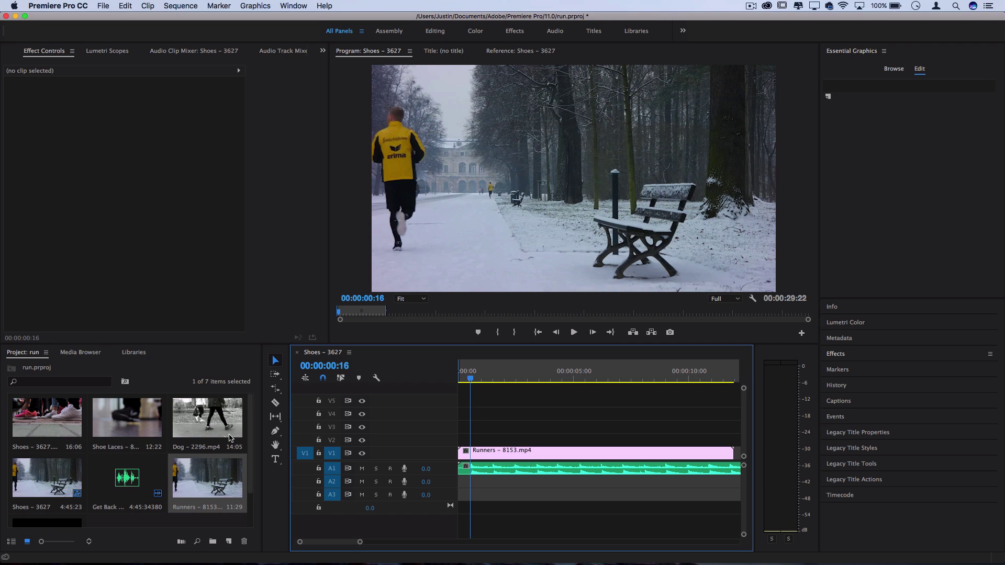
pyautogui.moveTo(135, 423); pyautogui.dragTo(448, 446)
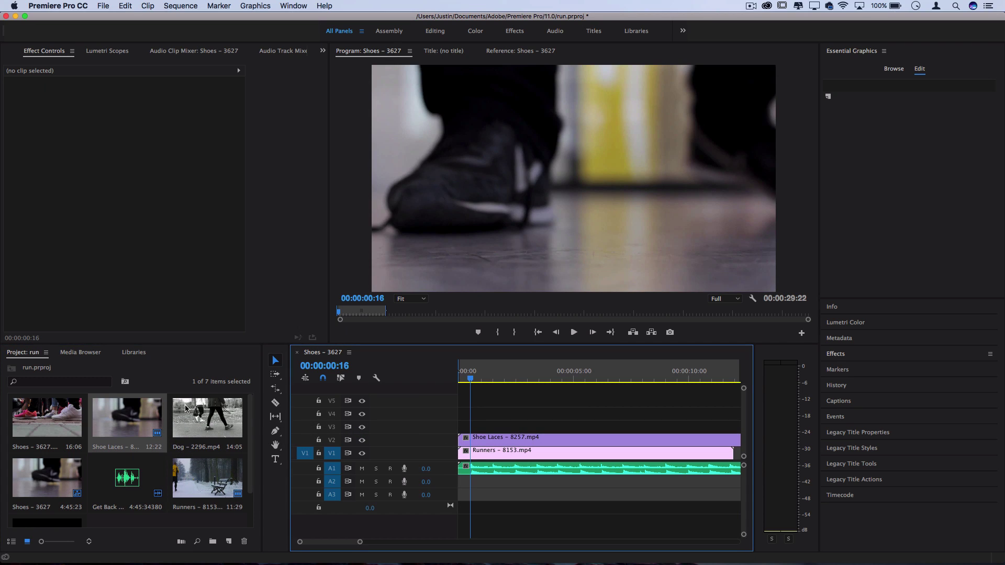
pyautogui.moveTo(186, 408); pyautogui.dragTo(494, 424)
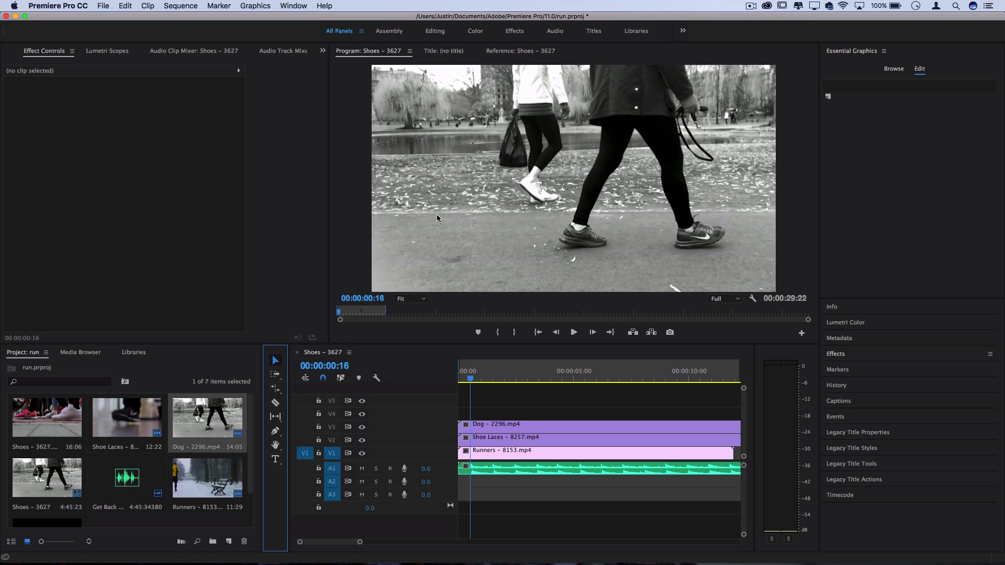
# Create a text graphic reading "RUN" over the video with the Type tool
pyautogui.click(275, 458)
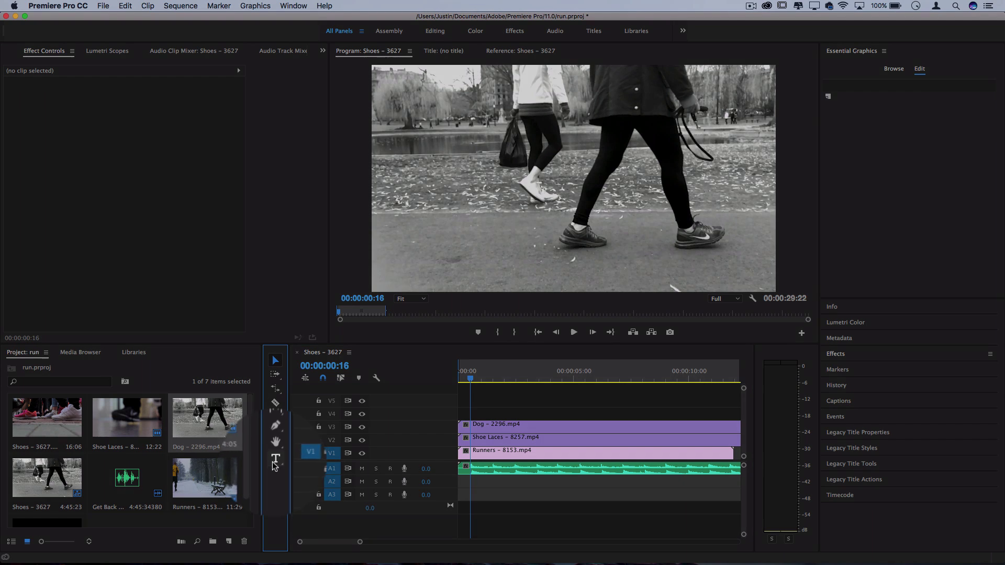
pyautogui.click(300, 459)
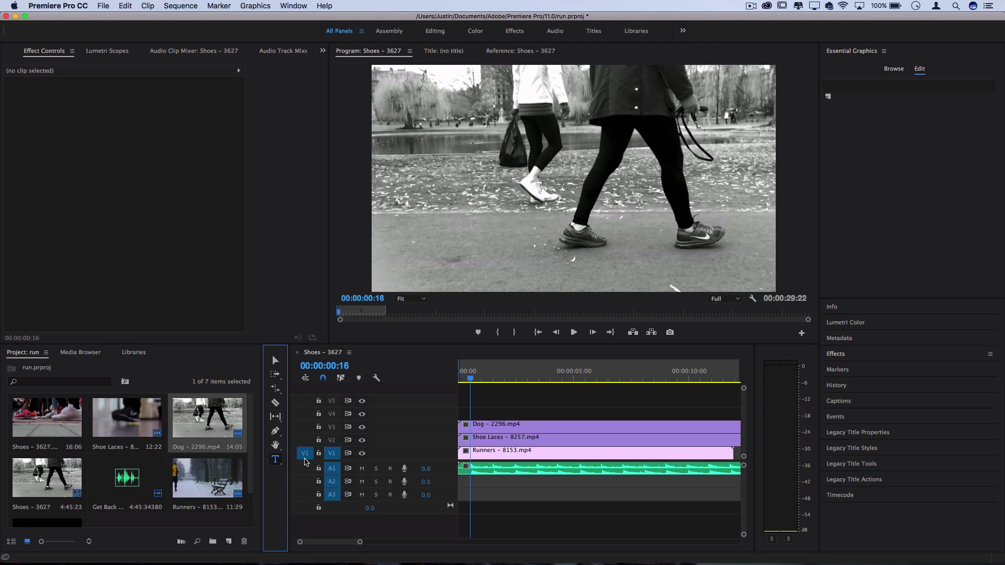
pyautogui.click(429, 181)
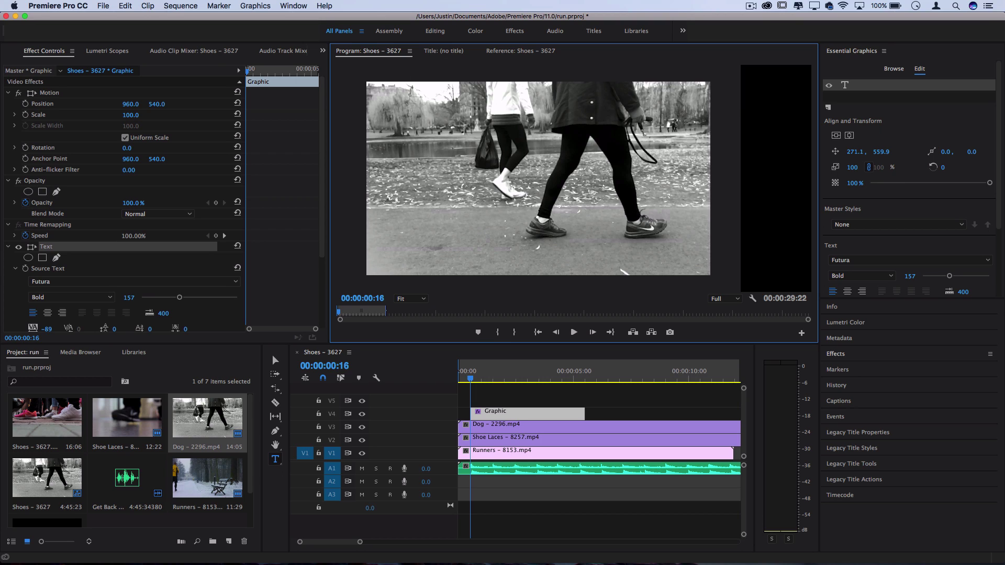
pyautogui.write('RUN')
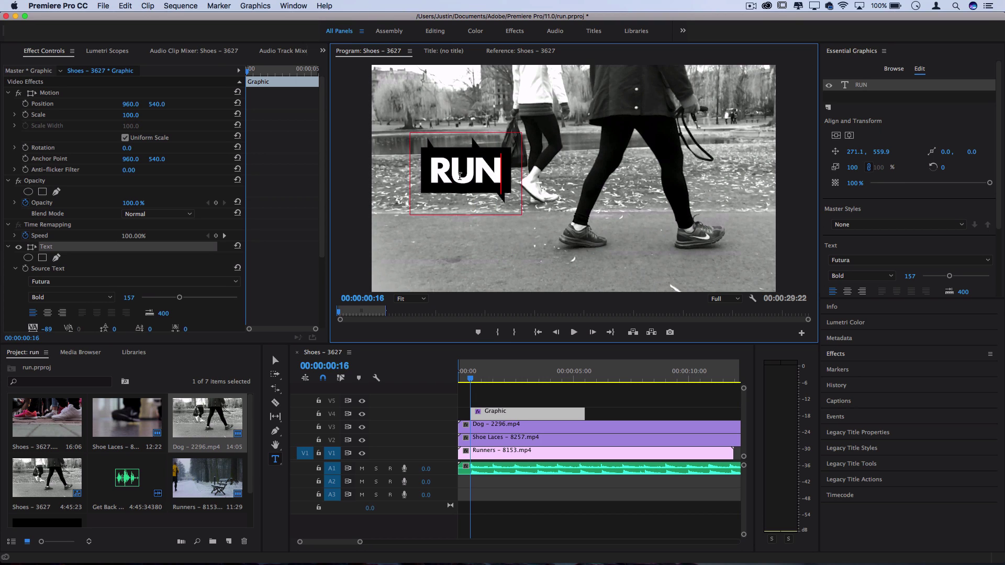
# Set the font size of the whole RUN text to 400, keeping the Futura Bold font
pyautogui.moveTo(498, 173); pyautogui.dragTo(416, 172)
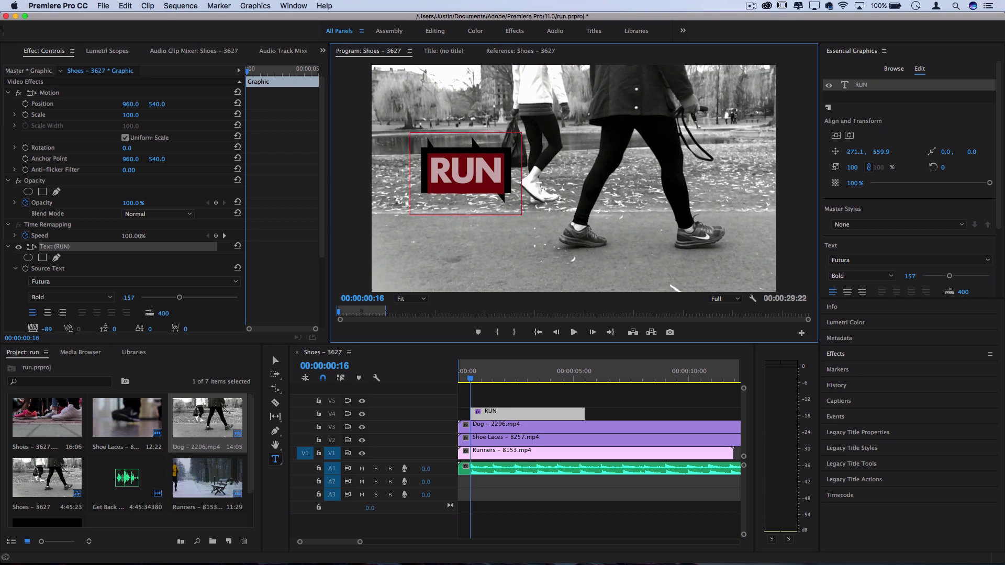
pyautogui.click(109, 282)
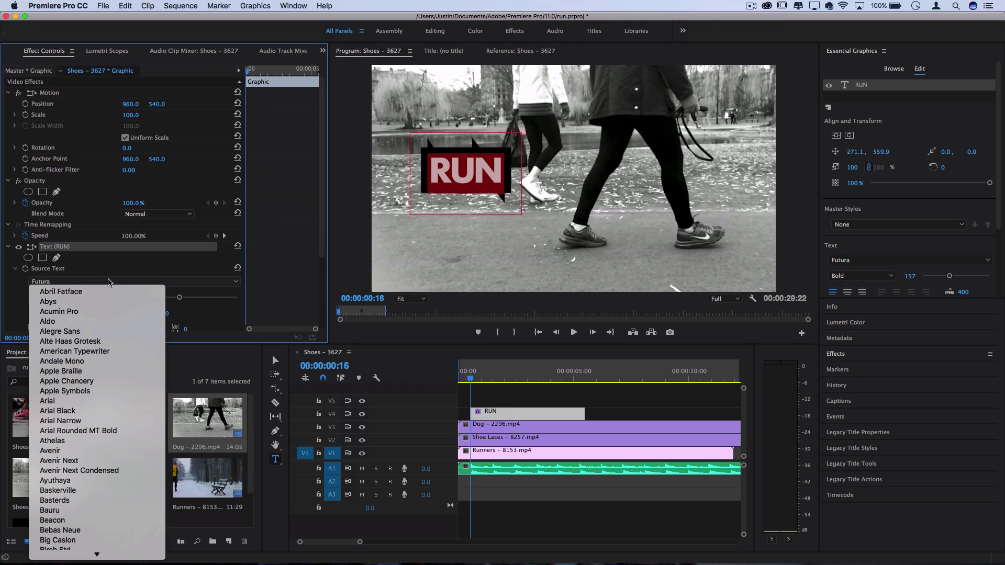
pyautogui.click(151, 267)
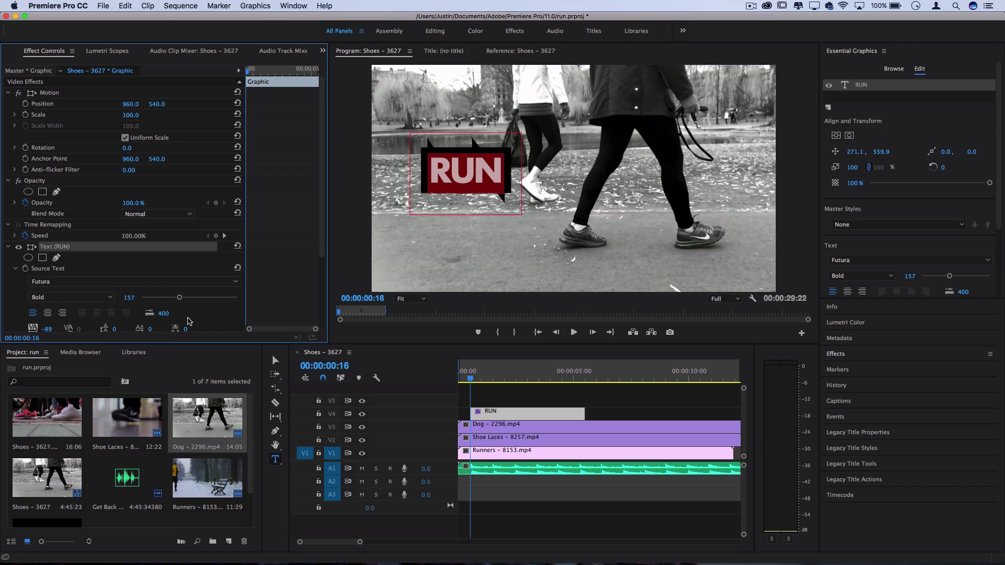
pyautogui.scroll(-2, 205, 317)
pyautogui.scroll(-4, 193, 267)
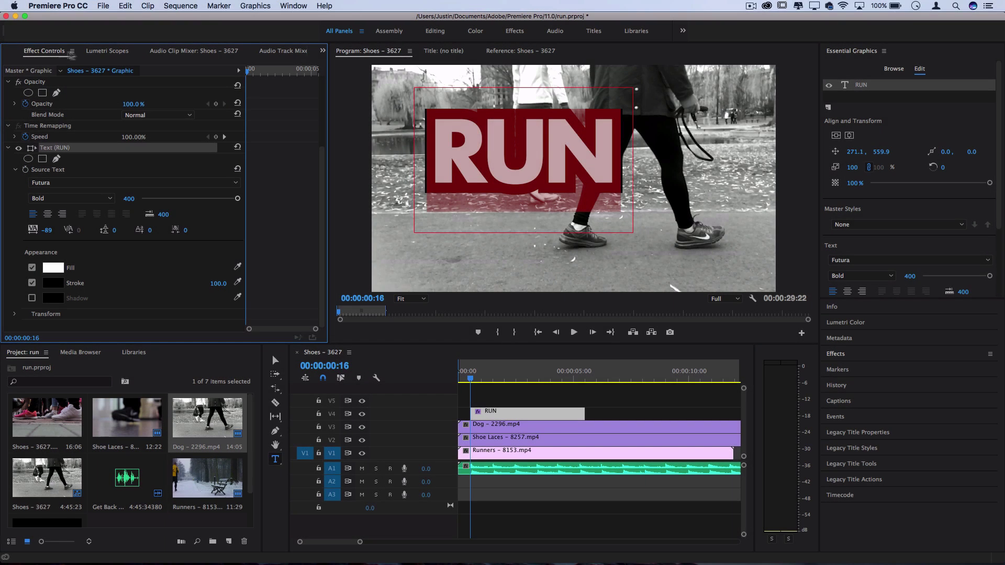
pyautogui.click(293, 6)
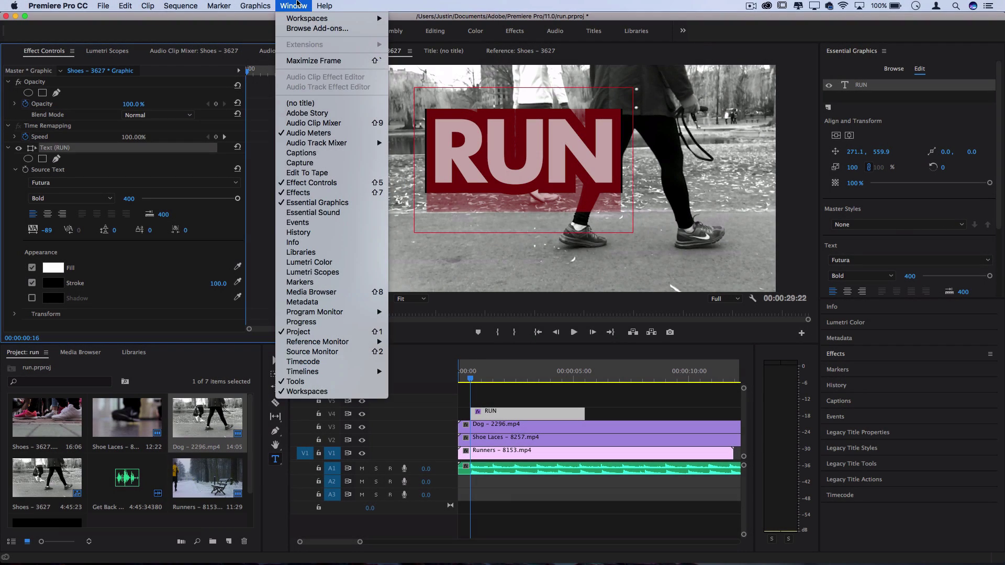
pyautogui.click(298, 5)
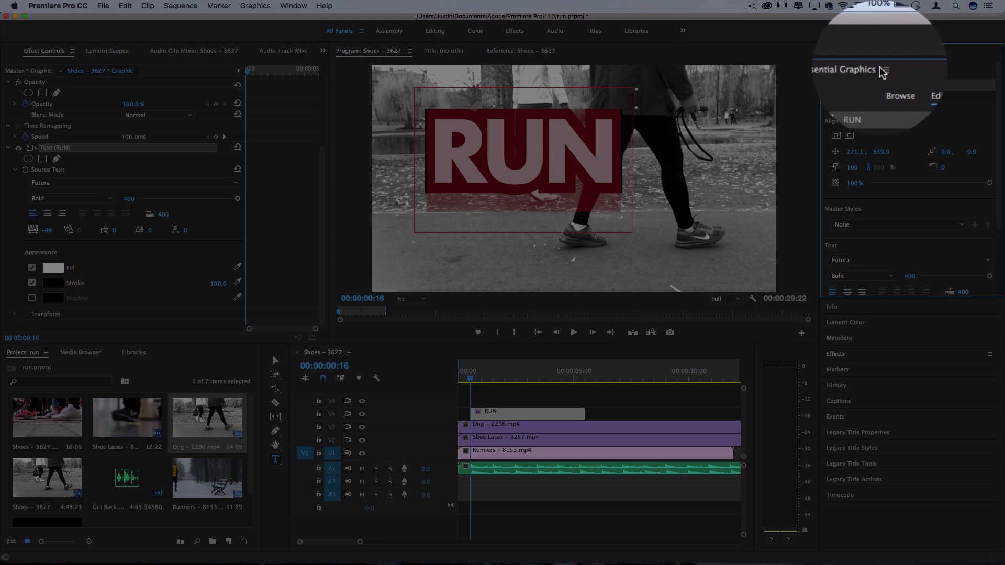
pyautogui.click(884, 51)
pyautogui.click(882, 50)
pyautogui.moveTo(839, 51); pyautogui.dragTo(801, 48)
pyautogui.click(861, 55)
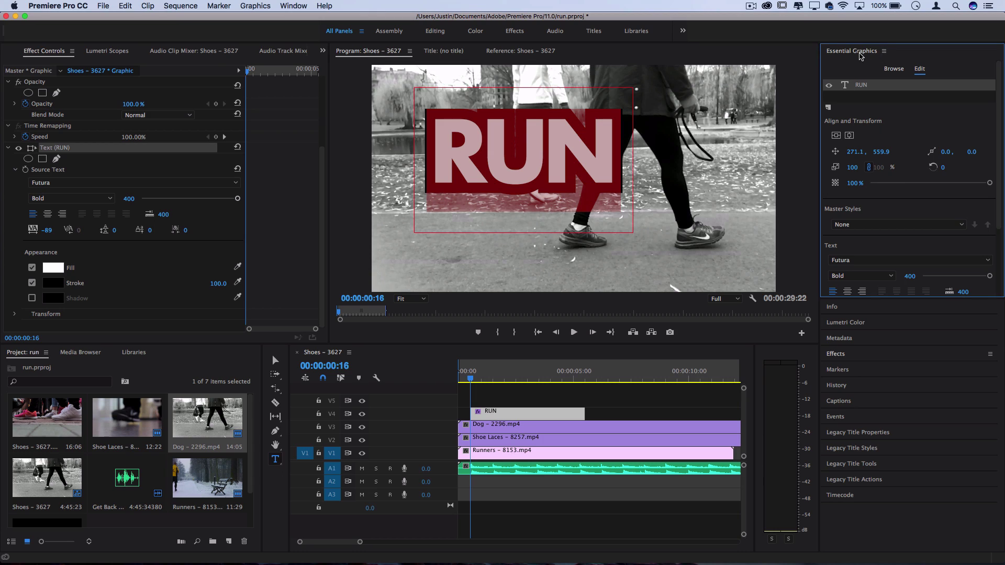
# Scale the RUN text to 186% and position it horizontally centred in the frame at a vertical position of 798.9
pyautogui.click(836, 138)
pyautogui.click(849, 135)
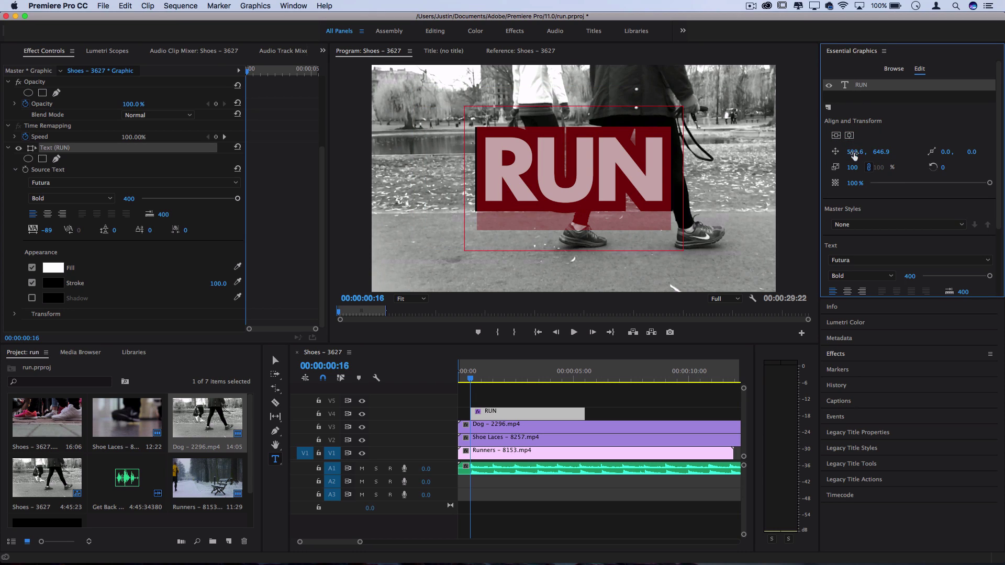
pyautogui.moveTo(852, 168); pyautogui.dragTo(896, 167)
pyautogui.click(836, 136)
pyautogui.click(849, 136)
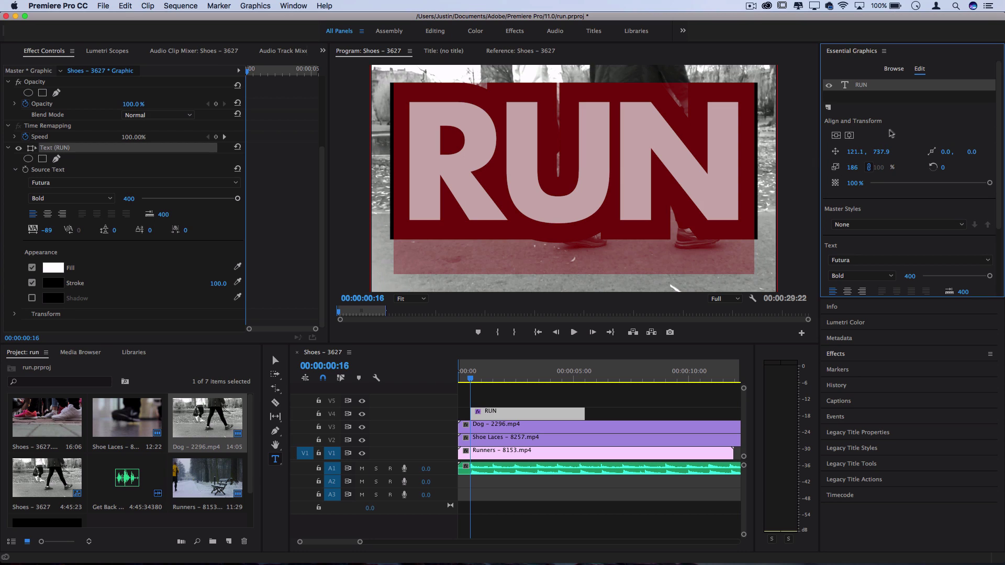
pyautogui.moveTo(880, 152); pyautogui.dragTo(912, 152)
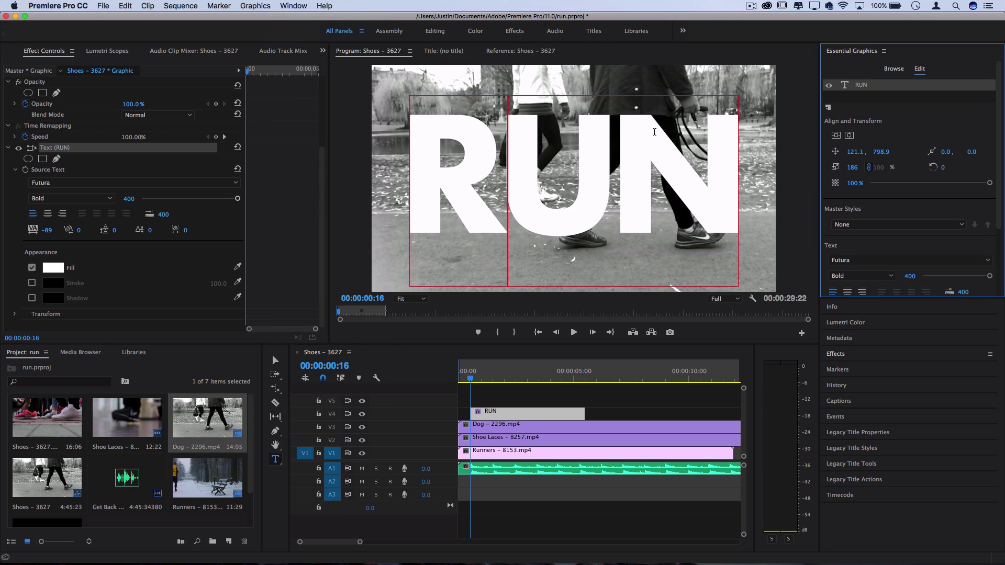
# Add a rectangle layer to the RUN graphic, scale it to 794% and centre it horizontally and vertically to cover the frame
pyautogui.click(247, 5)
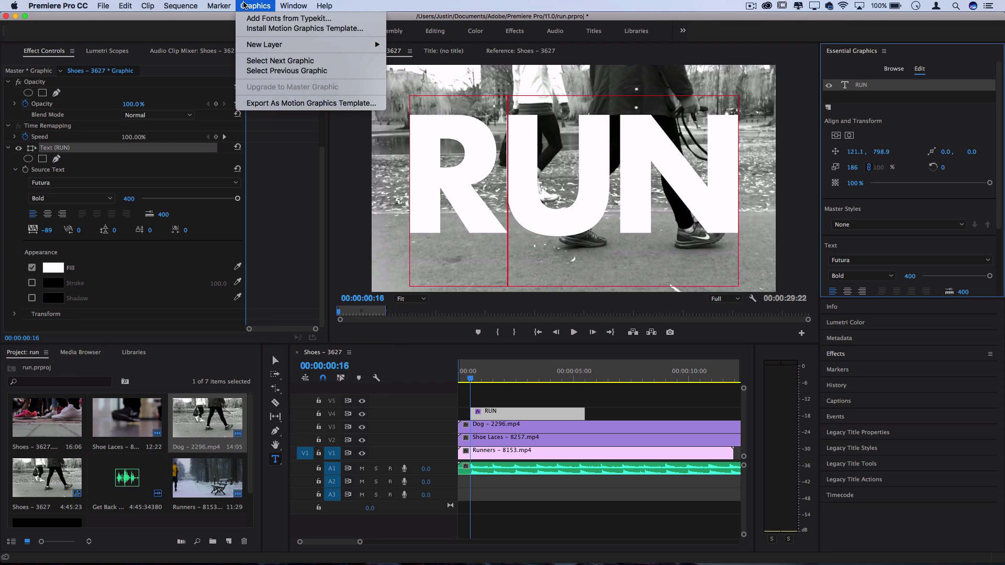
pyautogui.moveTo(262, 46)
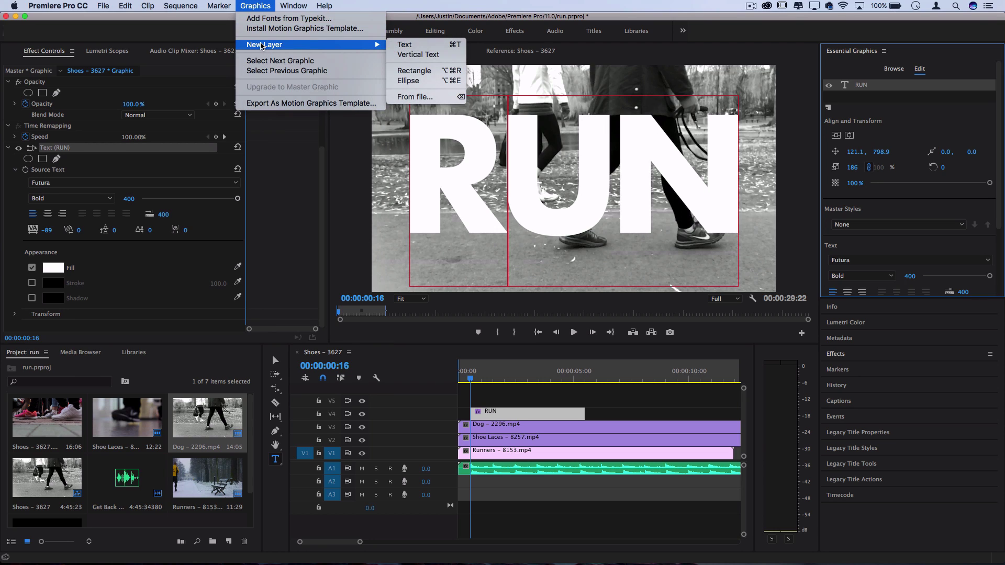
pyautogui.click(428, 76)
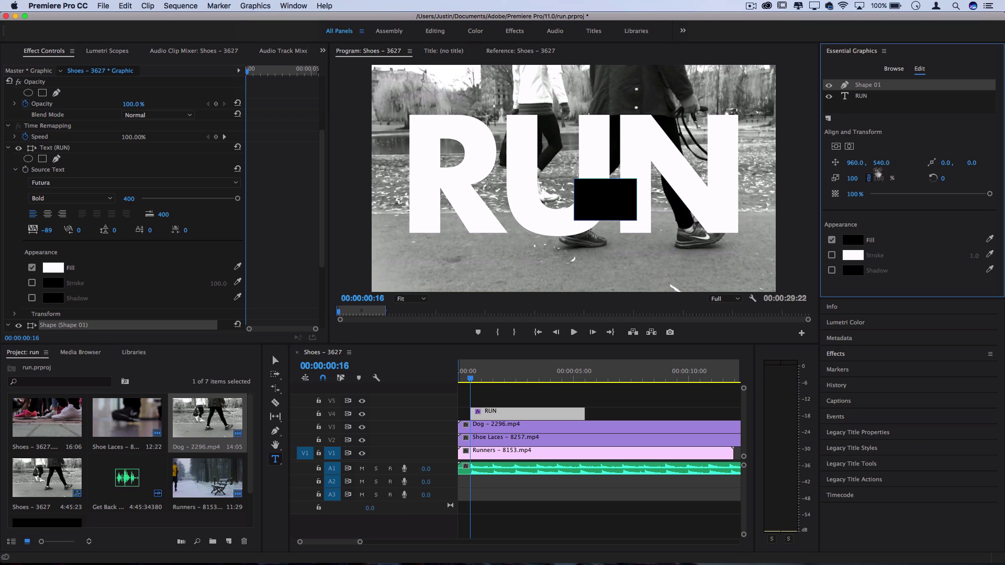
pyautogui.moveTo(852, 179); pyautogui.dragTo(1004, 178)
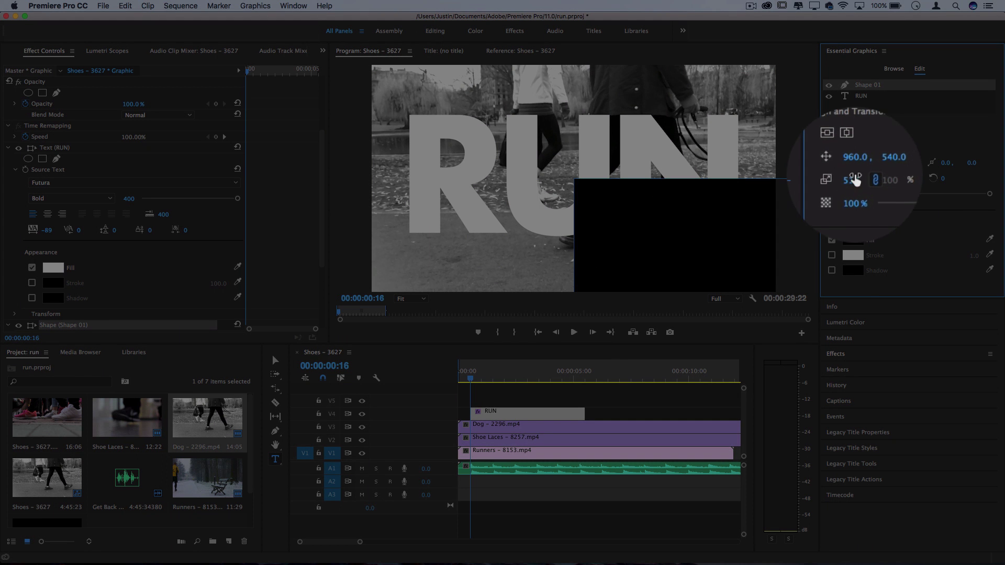
pyautogui.click(835, 146)
pyautogui.click(849, 146)
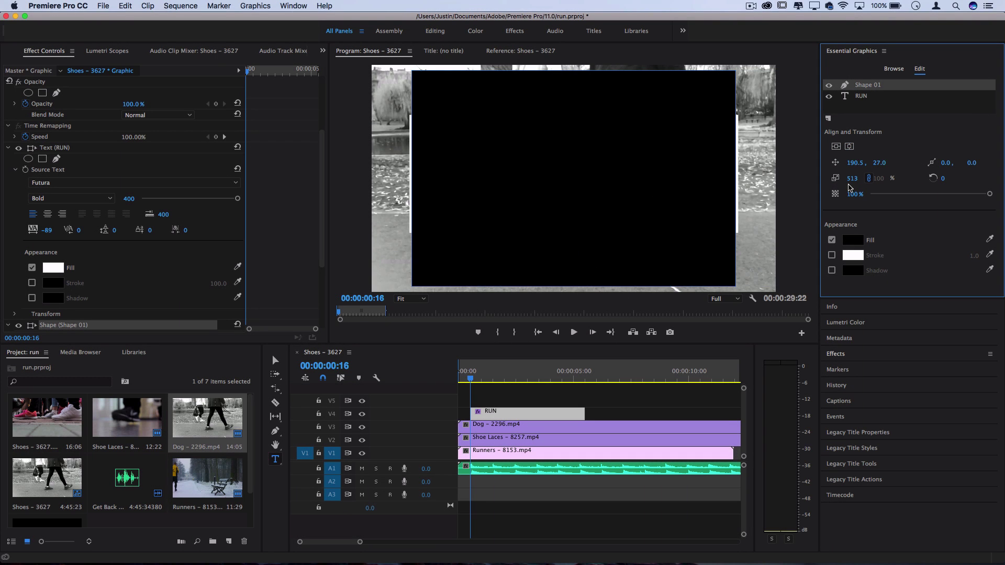
pyautogui.moveTo(852, 179); pyautogui.dragTo(999, 178)
pyautogui.click(835, 146)
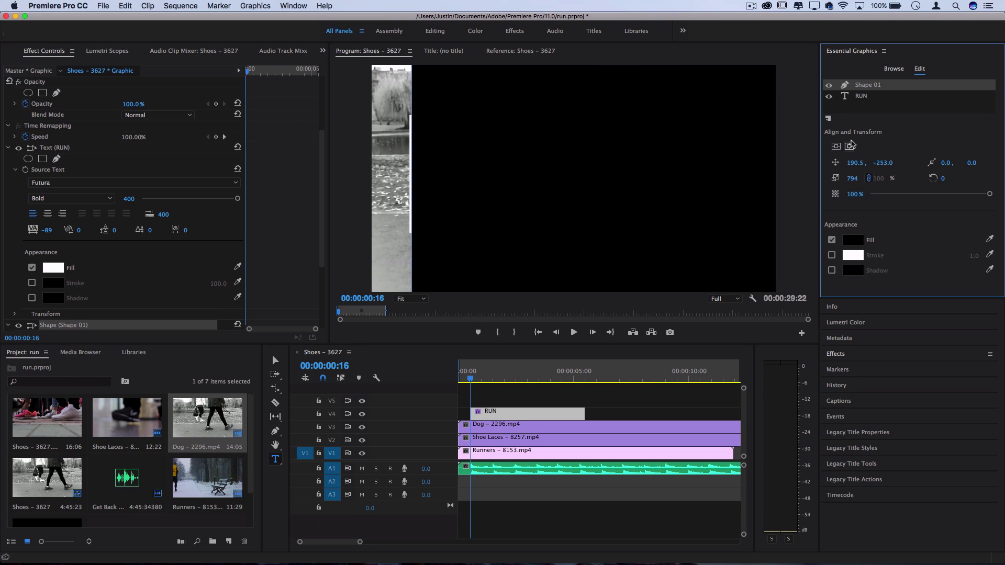
pyautogui.click(849, 147)
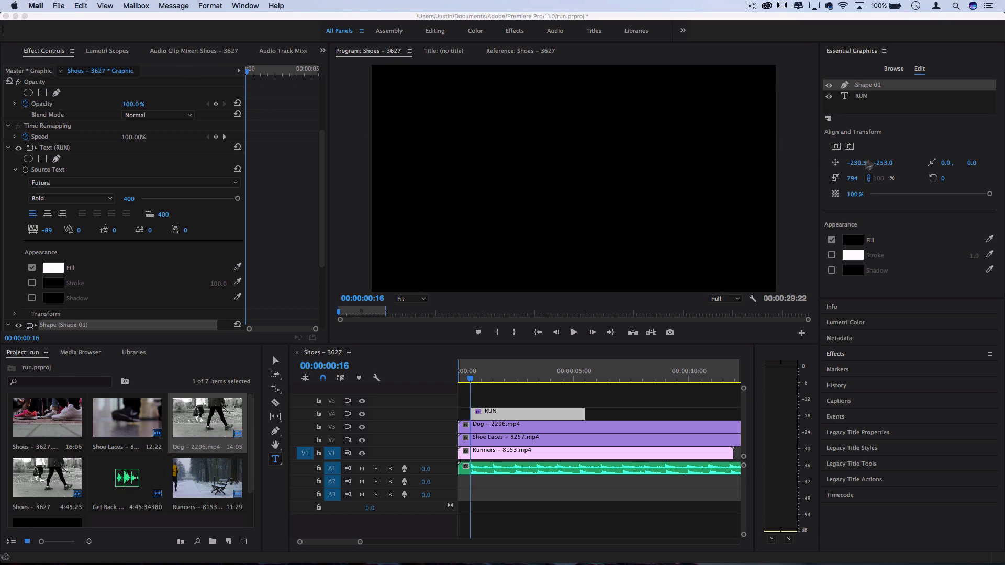
# Move the rectangle layer beneath the RUN text layer and shift the graphic clip to the start of the sequence
pyautogui.click(863, 98)
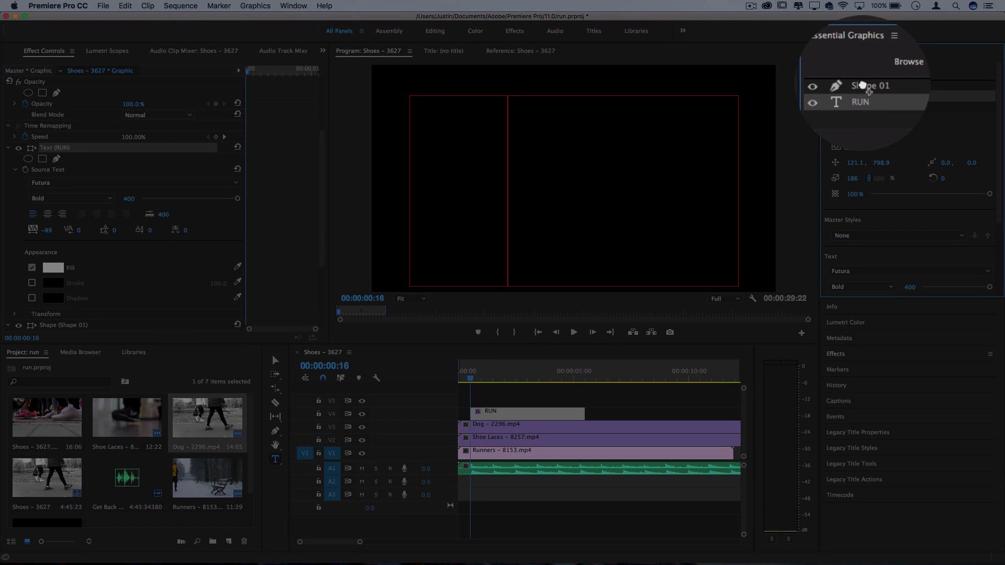
pyautogui.moveTo(863, 86); pyautogui.dragTo(863, 98)
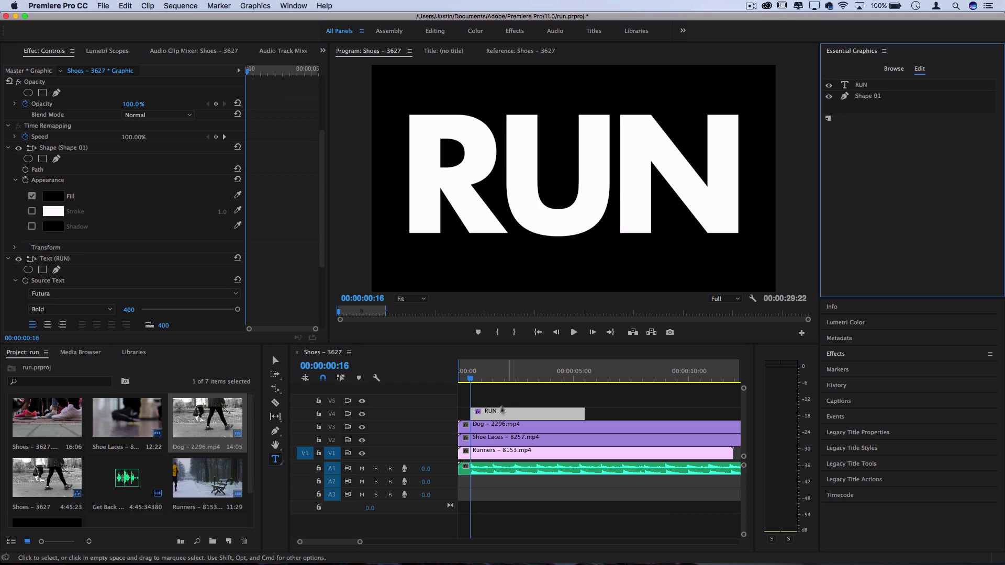
pyautogui.moveTo(503, 412); pyautogui.dragTo(490, 412)
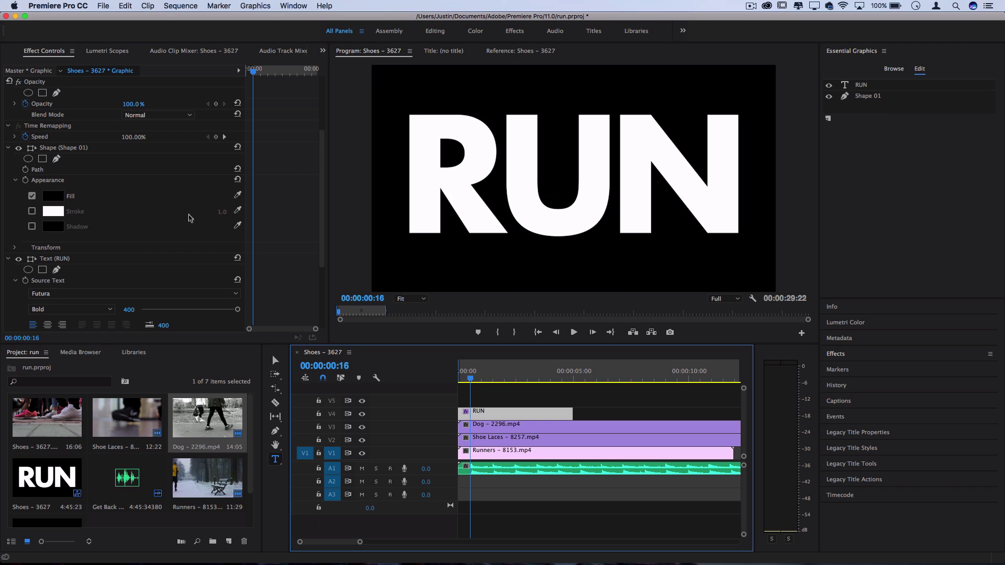
# Set the RUN graphic's opacity blend mode to Multiply and check the effect by hiding and showing track V4
pyautogui.scroll(3, 188, 217)
pyautogui.scroll(3, 156, 255)
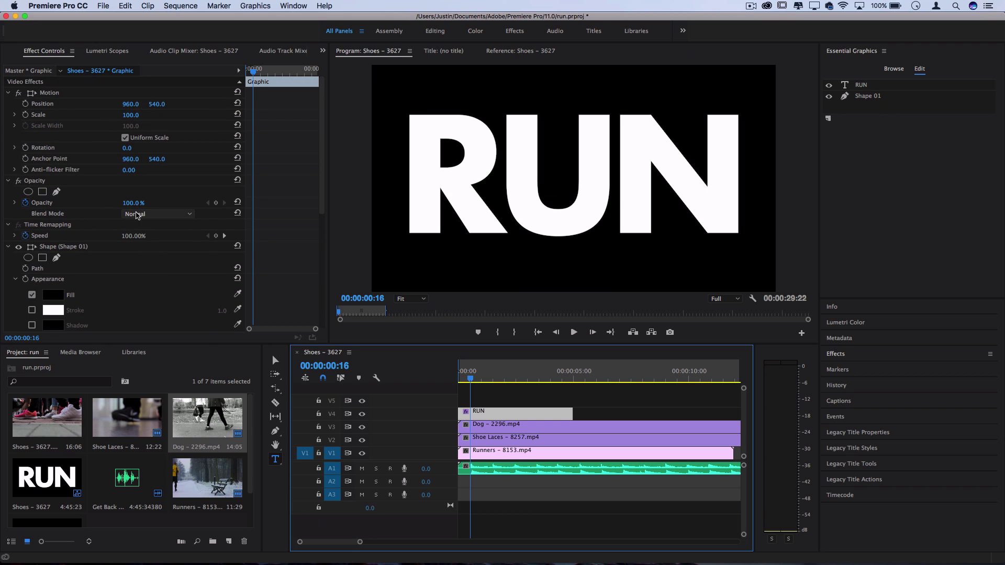
pyautogui.click(157, 213)
pyautogui.click(146, 264)
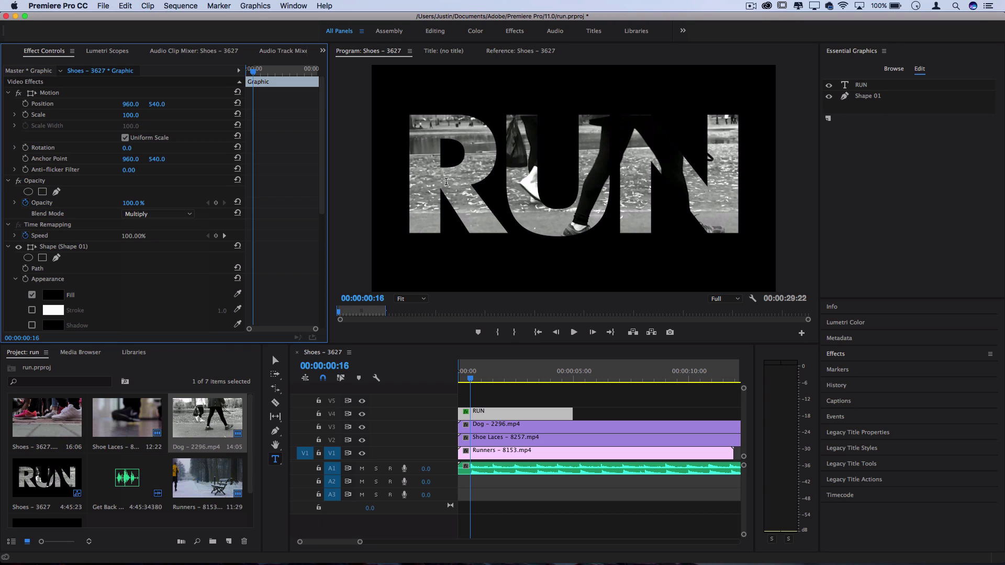
pyautogui.click(362, 414)
pyautogui.click(362, 413)
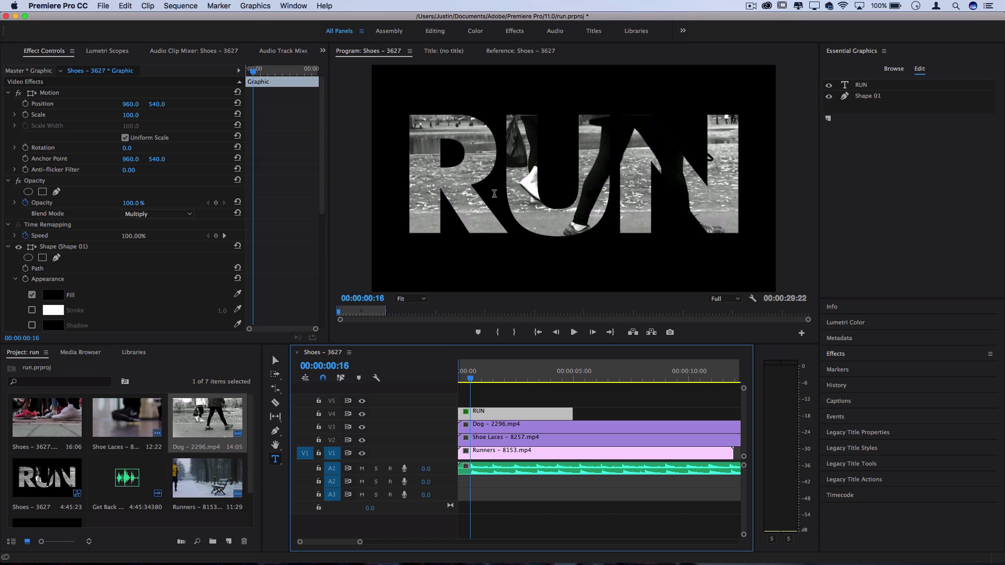
# Scale the Dog - 2296.mp4 clip to 58% and position it at 1285, 499 so the walking legs sit behind the N
pyautogui.click(481, 426)
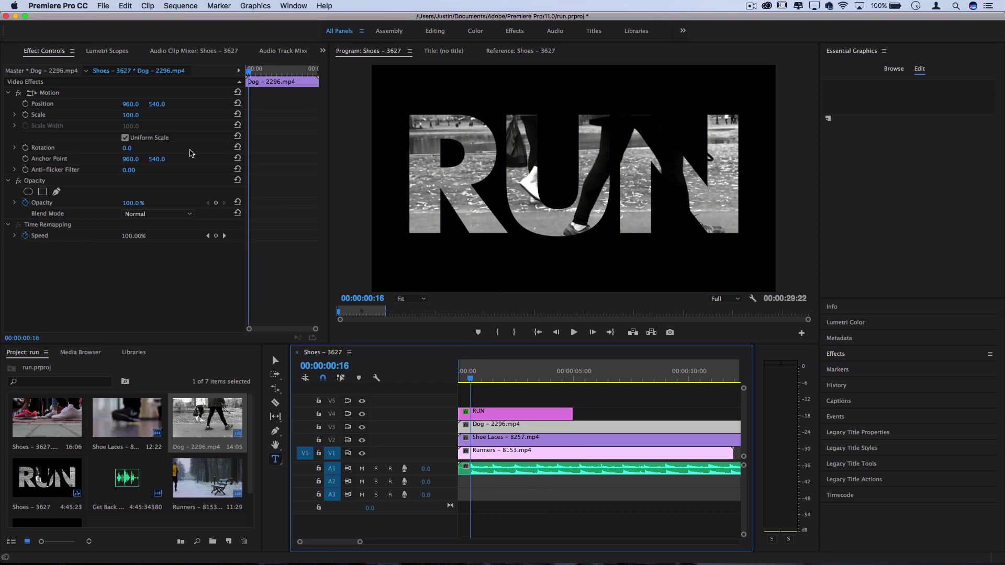
pyautogui.moveTo(131, 104); pyautogui.dragTo(235, 104)
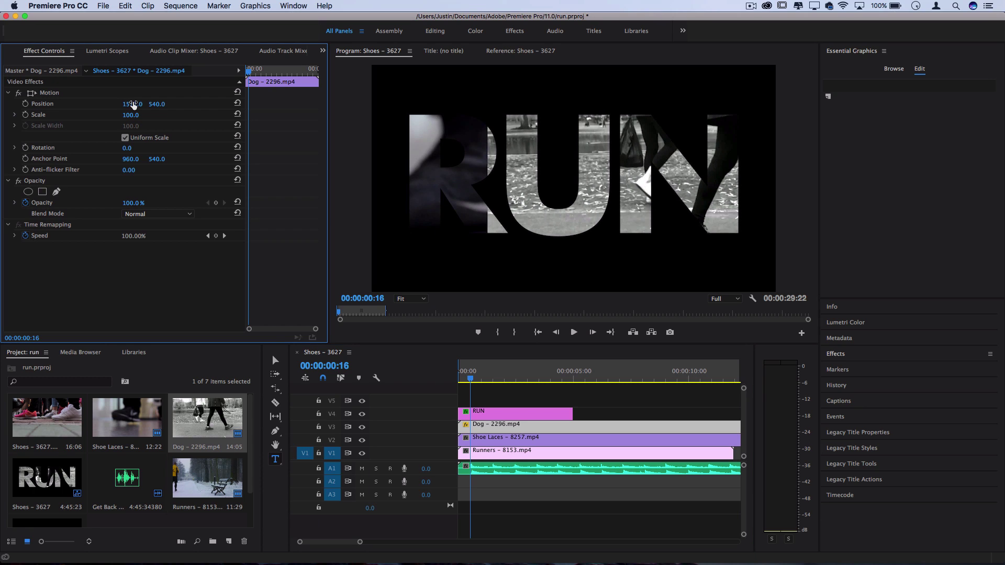
pyautogui.moveTo(132, 104)
pyautogui.mouseDown()
pyautogui.moveTo(239, 104)
pyautogui.moveTo(80, 104)
pyautogui.moveTo(116, 115)
pyautogui.moveTo(106, 114)
pyautogui.moveTo(177, 104)
pyautogui.moveTo(135, 104)
pyautogui.mouseUp()
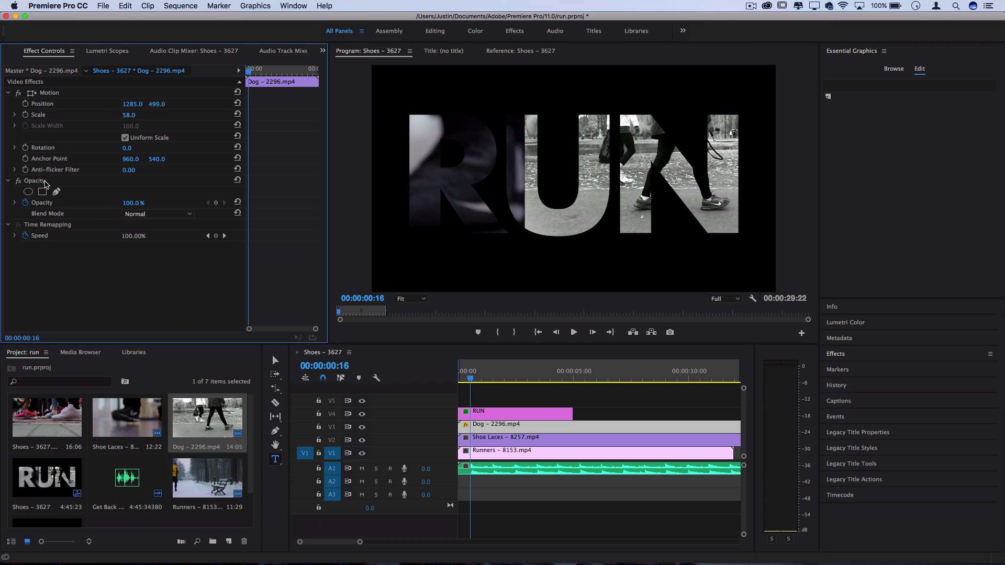
# Draw a closed four-point opacity mask around the letter N on the Dog - 2296.mp4 clip
pyautogui.click(34, 183)
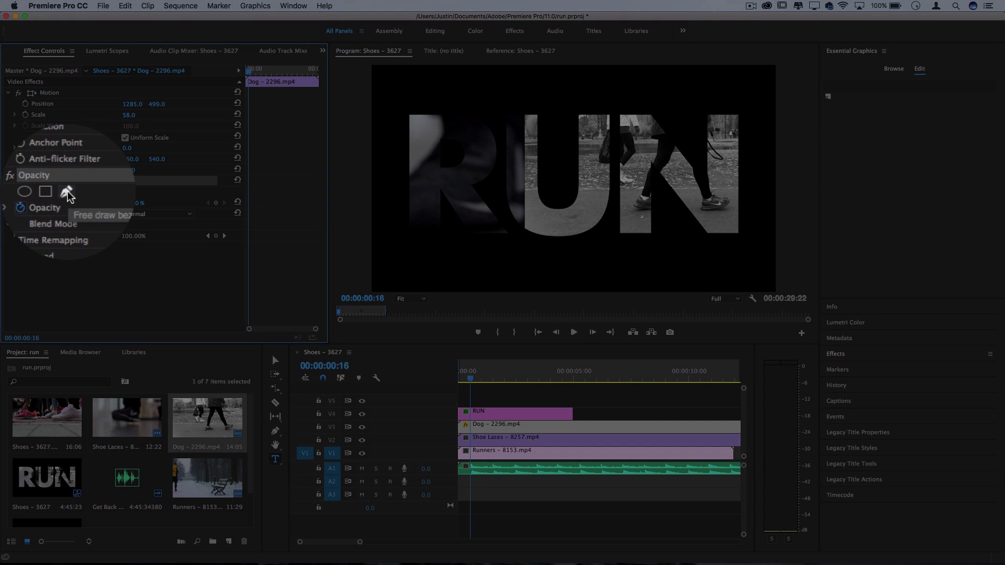
pyautogui.click(616, 91)
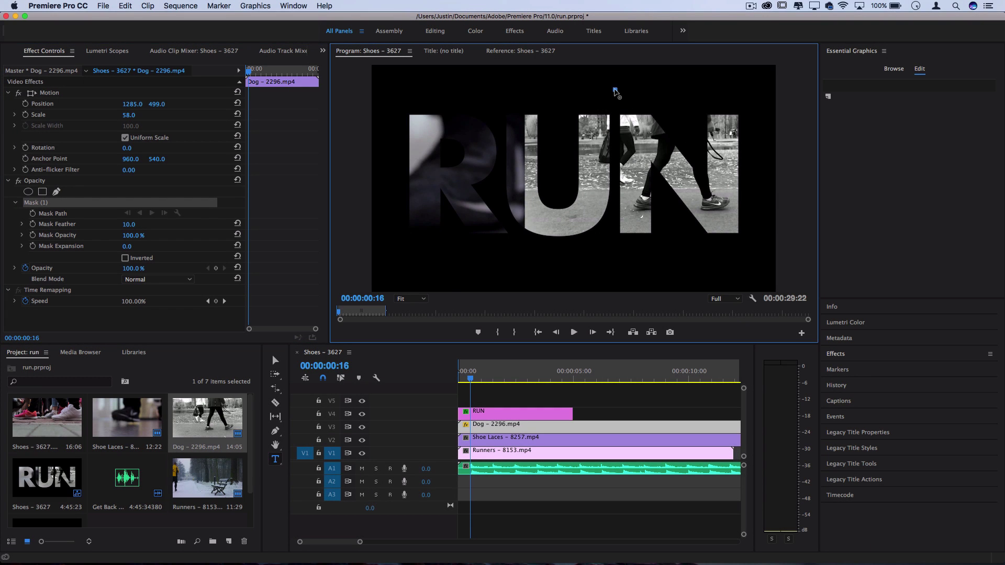
pyautogui.click(614, 261)
pyautogui.click(755, 254)
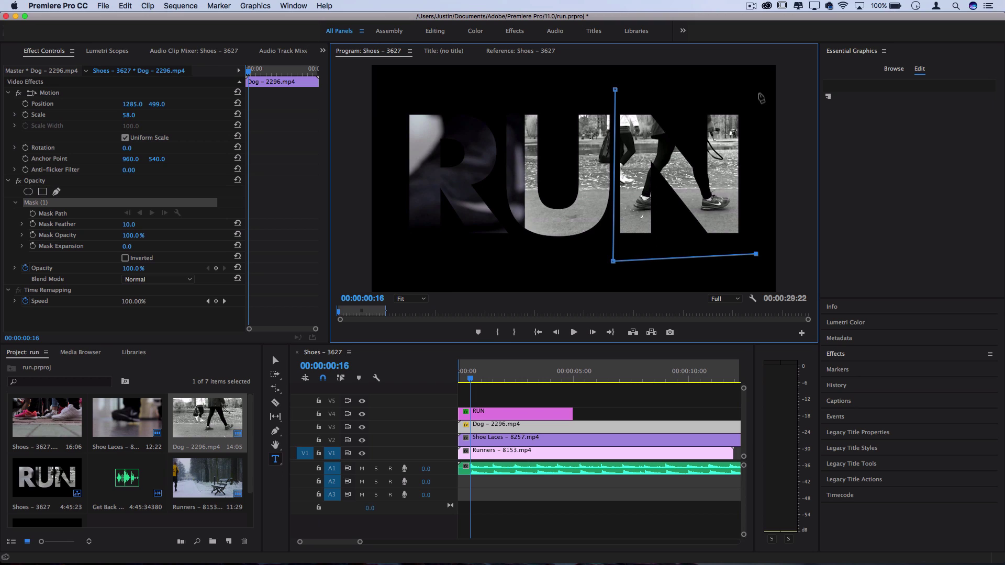
pyautogui.click(756, 99)
pyautogui.click(615, 91)
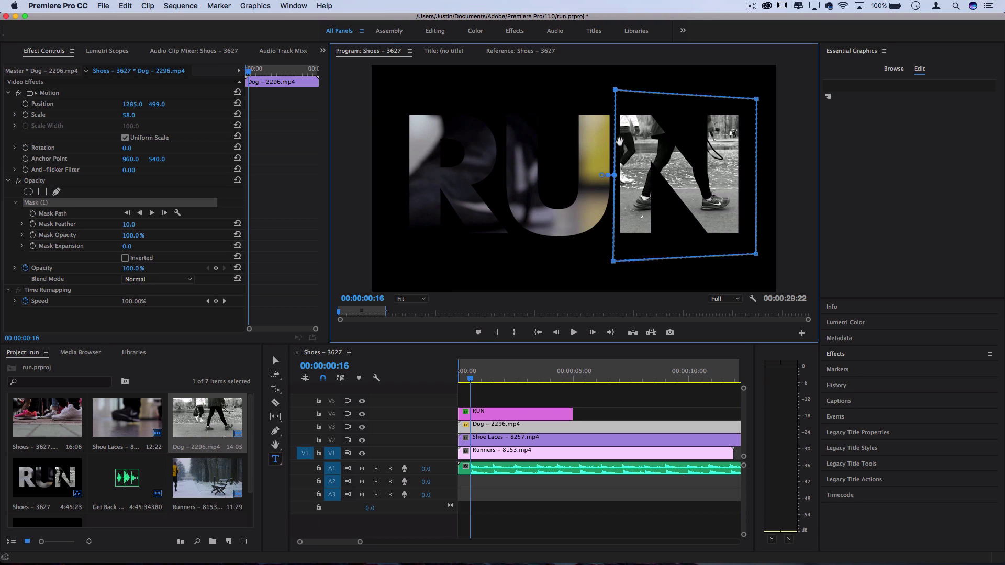
# Scale the Shoe Laces - 8257.mp4 clip to 68% and position it at 1156, 540 behind the U
pyautogui.click(492, 442)
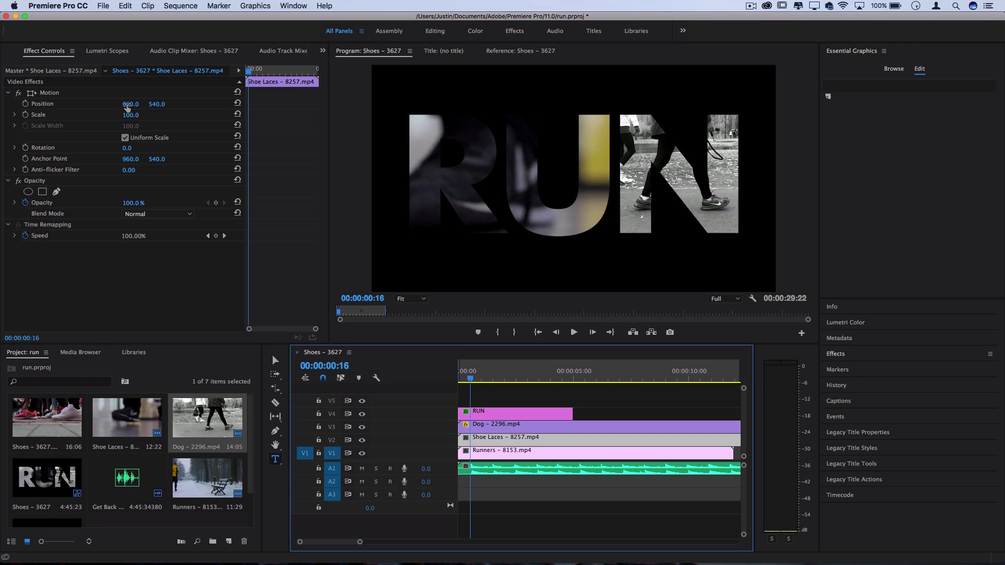
pyautogui.moveTo(127, 107); pyautogui.dragTo(370, 107)
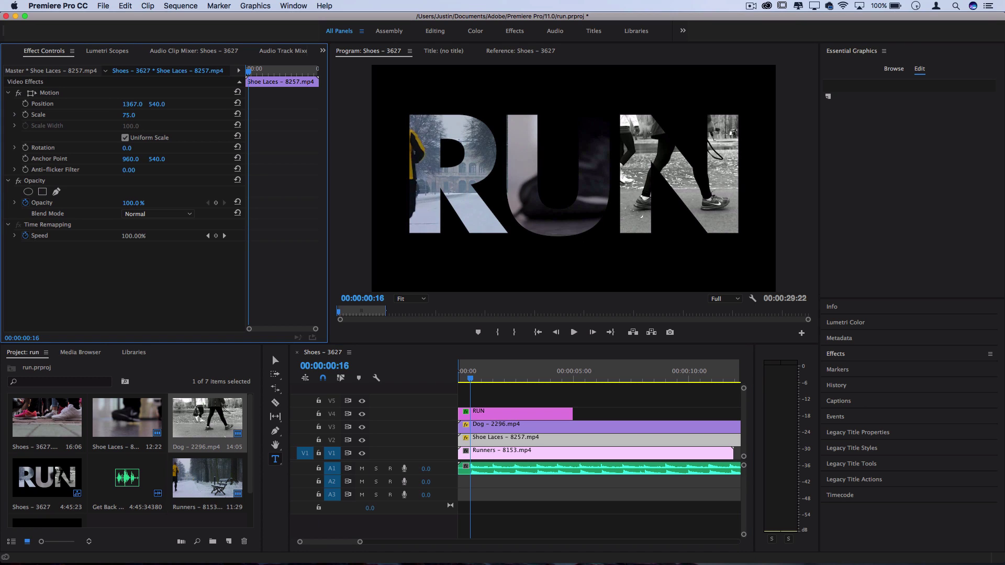
pyautogui.moveTo(133, 114); pyautogui.dragTo(39, 104)
# Draw a closed five-point opacity mask around the U on the Shoe Laces - 8257.mp4 clip, following the slanted leg of the R
pyautogui.click(57, 192)
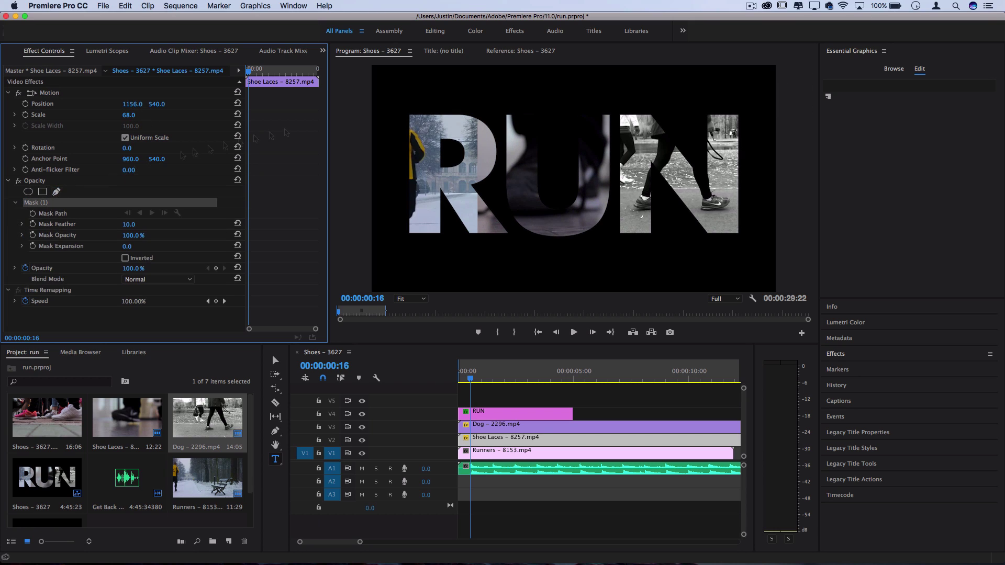
pyautogui.click(501, 98)
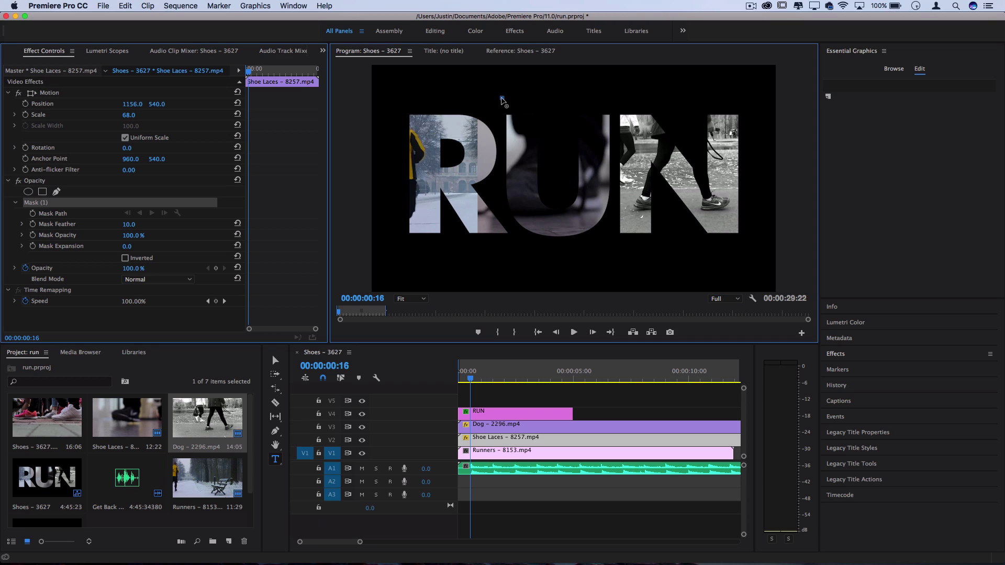
pyautogui.click(500, 194)
pyautogui.click(532, 262)
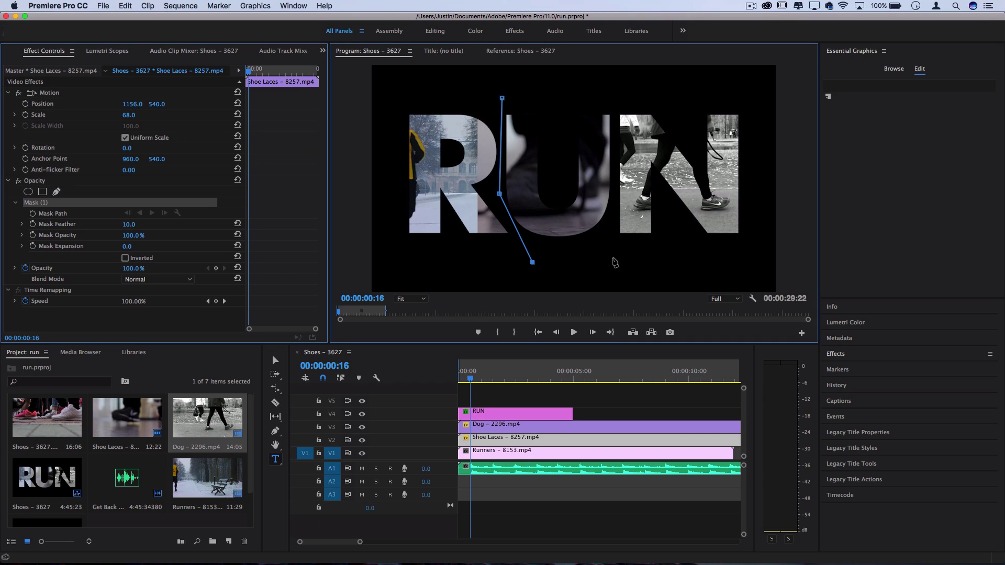
pyautogui.click(613, 259)
pyautogui.click(612, 97)
pyautogui.click(501, 98)
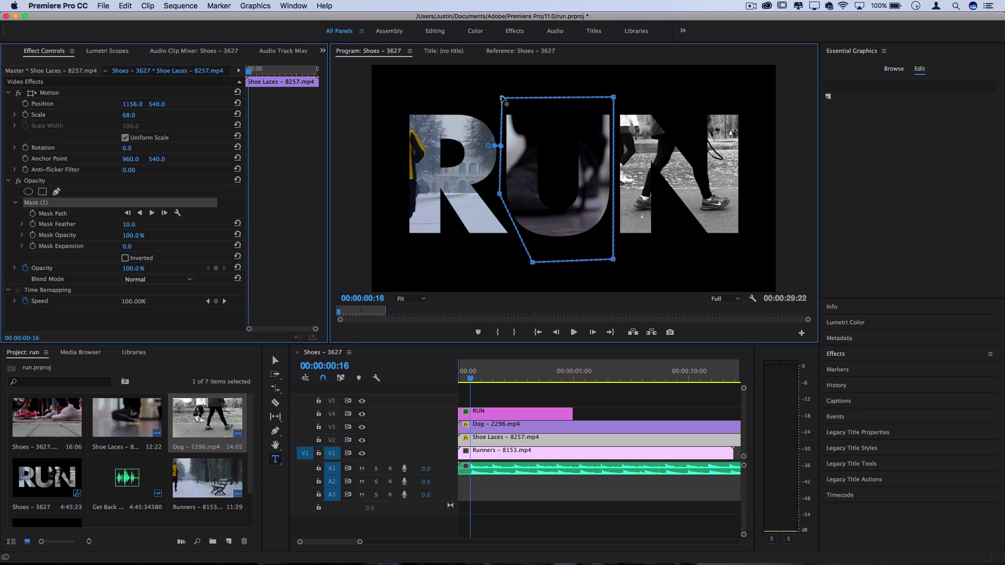
# Set the Runners - 8153.mp4 clip's horizontal position to 1077 so the runner sits within the R
pyautogui.moveTo(500, 383); pyautogui.dragTo(483, 382)
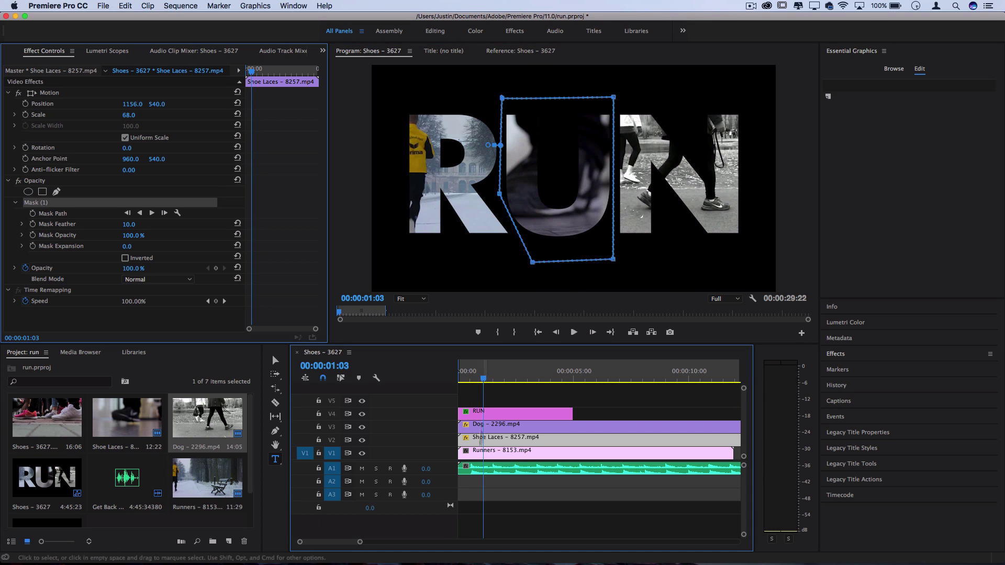
pyautogui.click(586, 453)
pyautogui.click(594, 411)
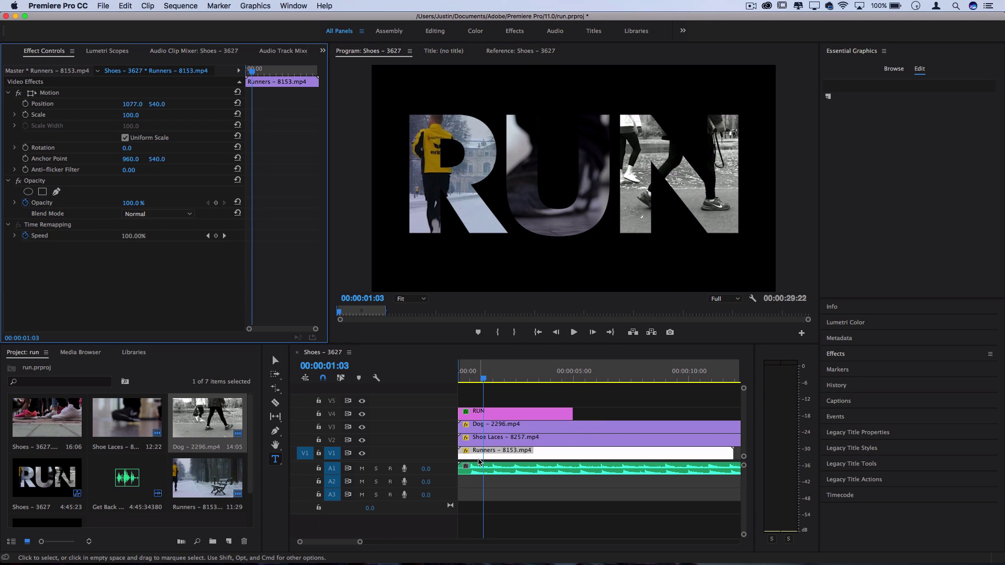
# Hide and show tracks V2 and V3 to check how the masked clips stack over the Runners footage
pyautogui.click(362, 440)
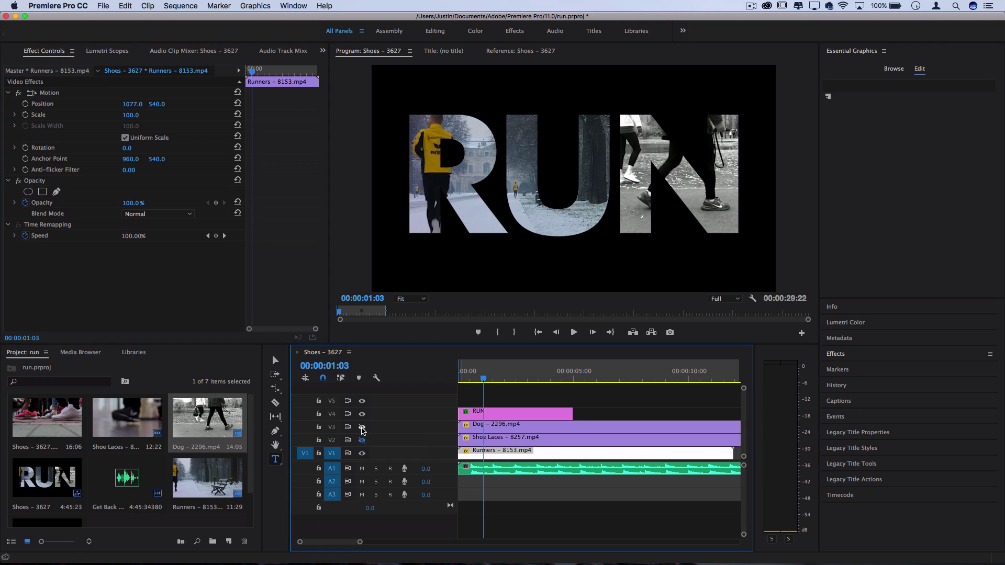
pyautogui.click(362, 427)
pyautogui.click(362, 427)
pyautogui.click(362, 427)
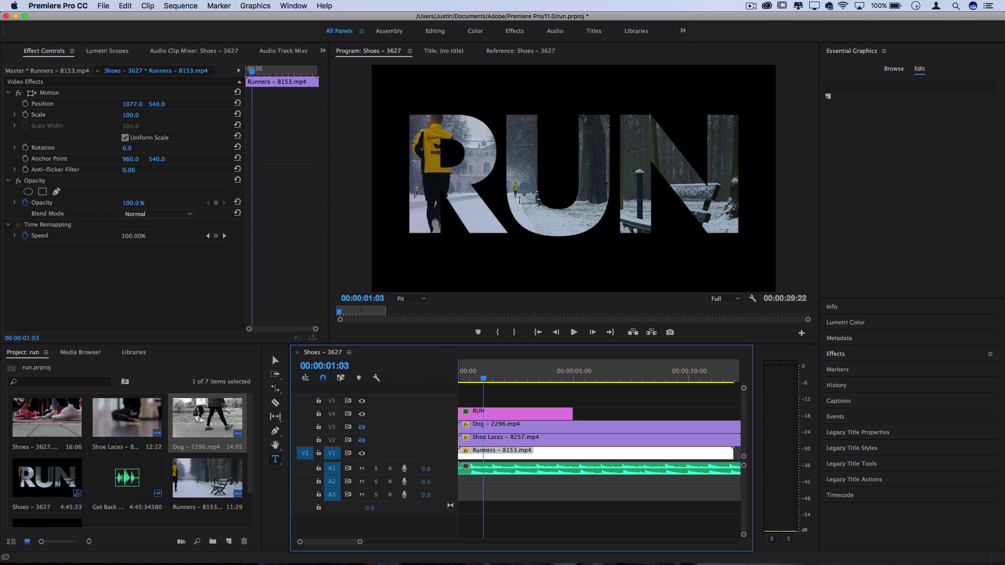
pyautogui.click(361, 440)
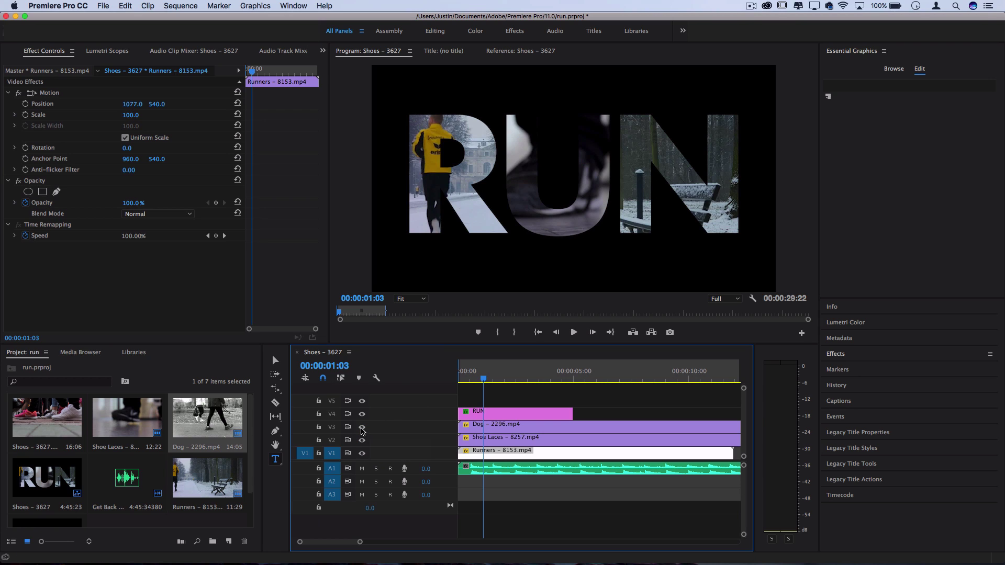
pyautogui.click(361, 427)
# Play the sequence from the beginning to preview the three clips inside the letters
pyautogui.moveTo(490, 378); pyautogui.dragTo(352, 378)
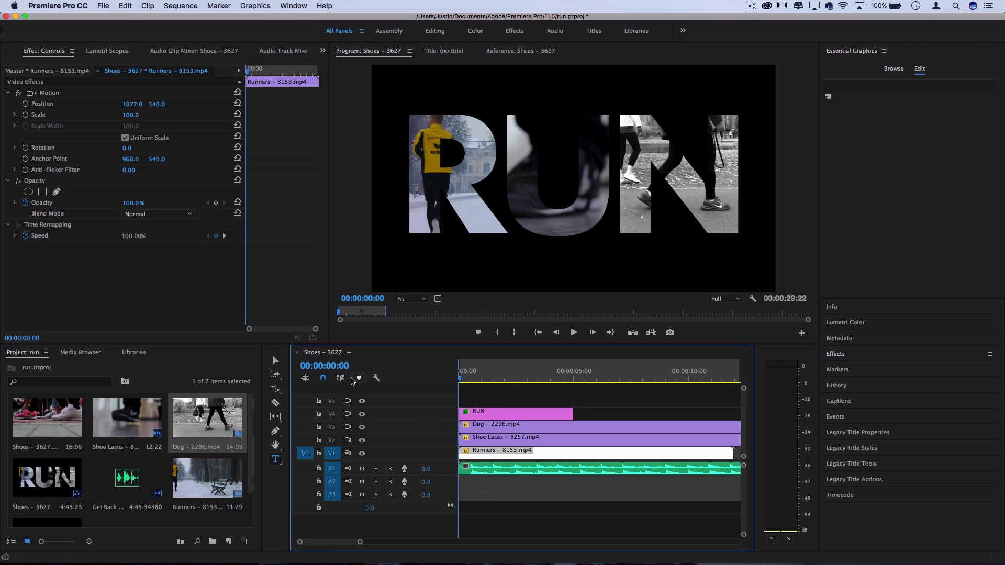
pyautogui.press('space')
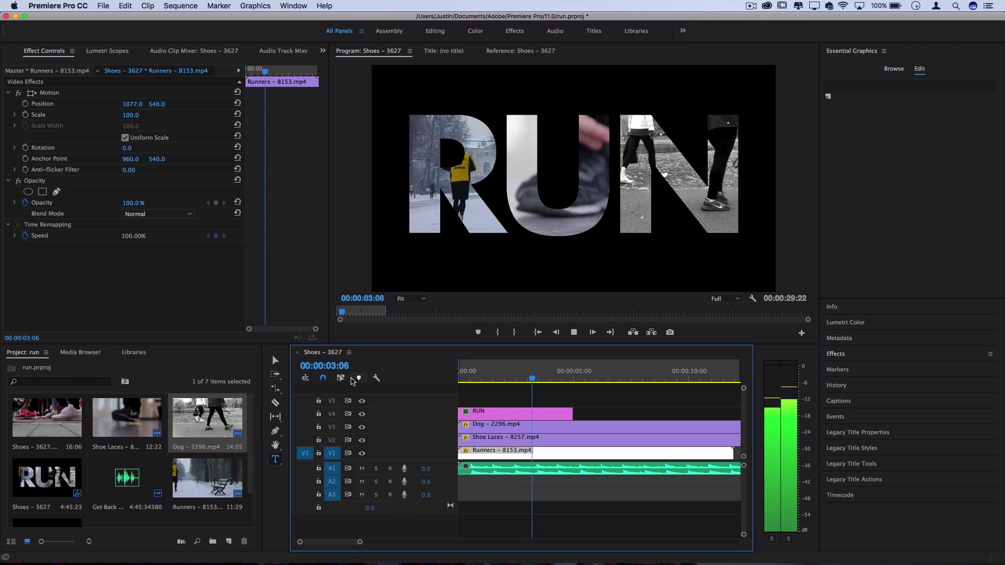
pyautogui.press('space')
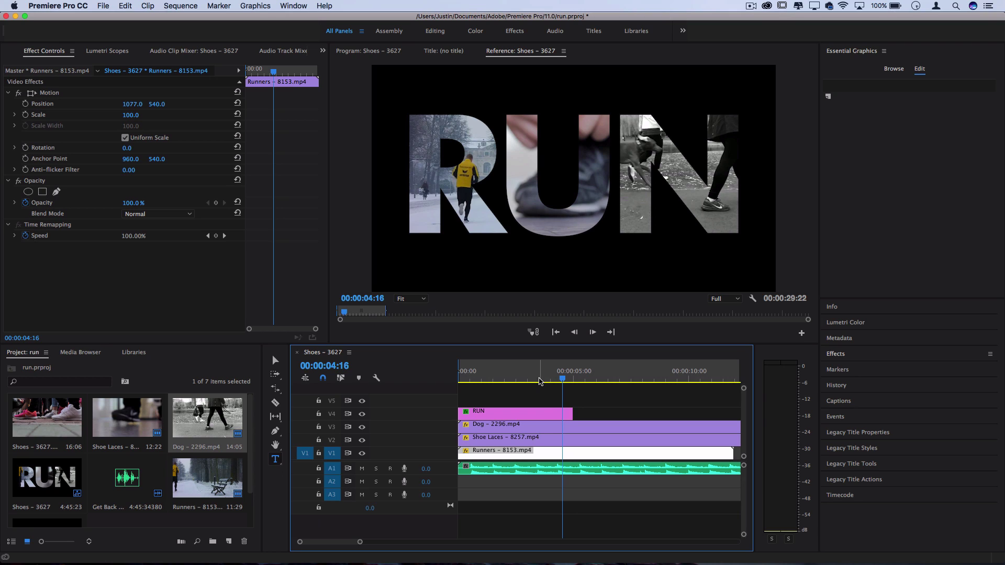
# Turn on Source Text keyframing for the RUN text layer with the playhead at 00:00:00:18
pyautogui.click(473, 380)
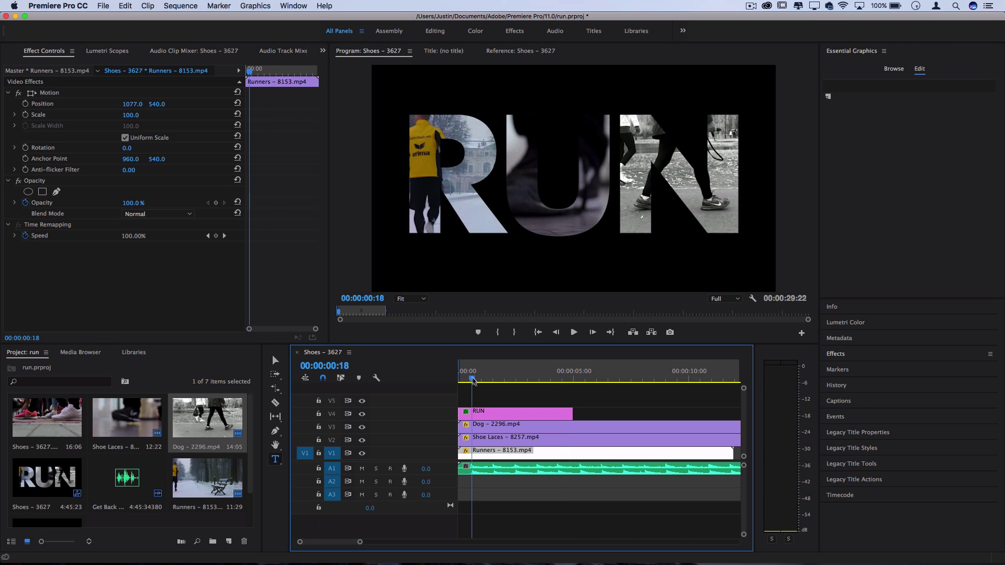
pyautogui.click(492, 415)
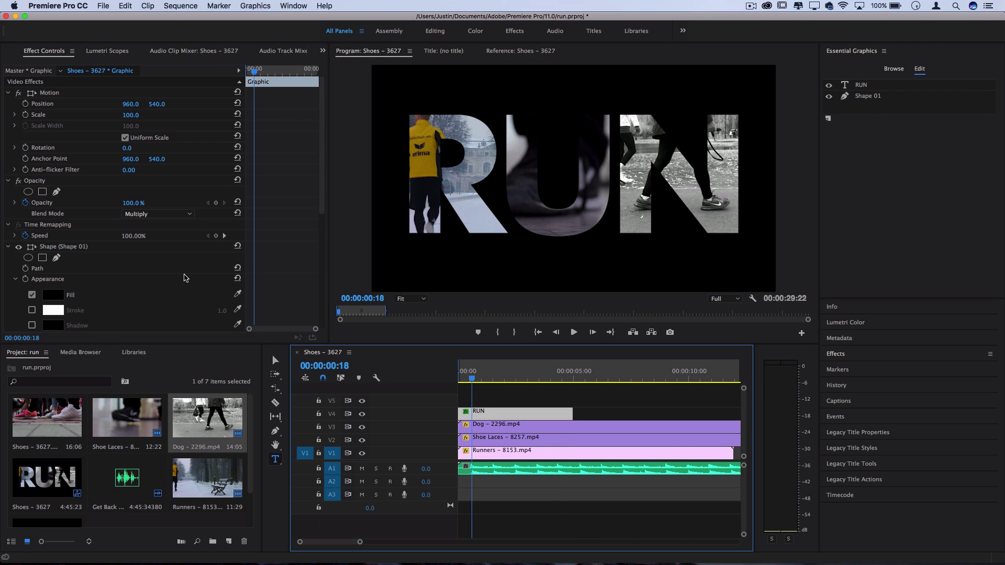
pyautogui.scroll(-6, 157, 267)
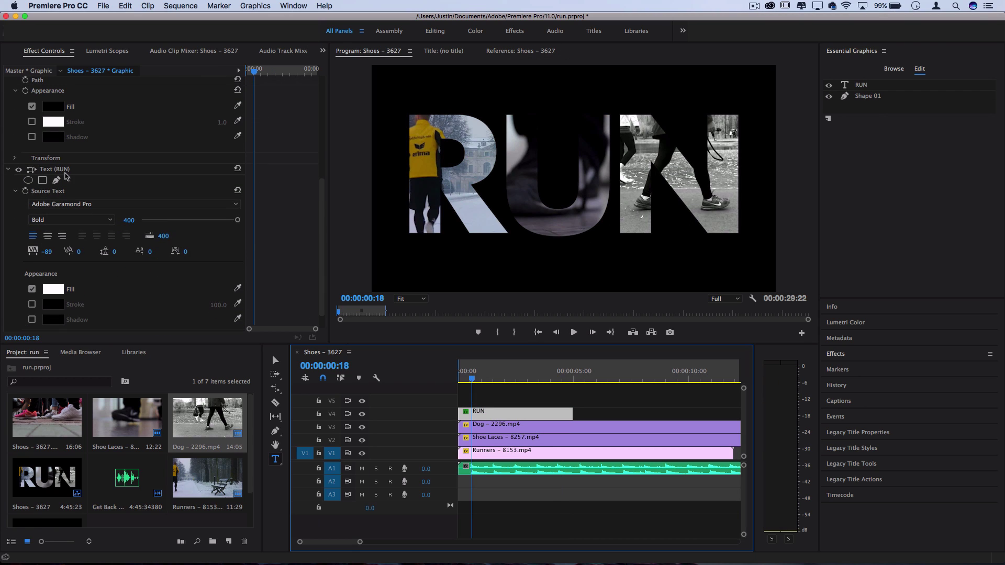
pyautogui.click(65, 175)
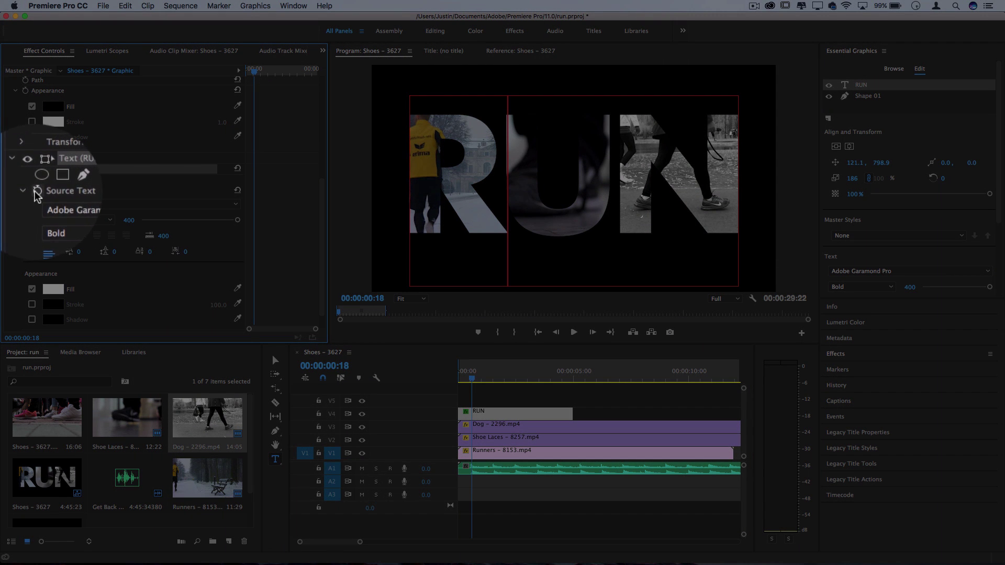
pyautogui.click(25, 191)
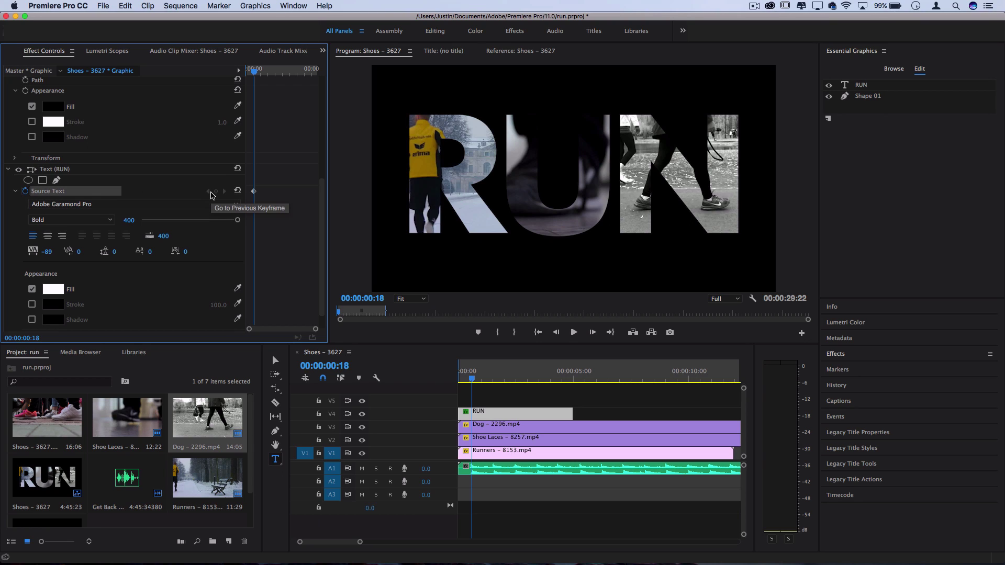
# Delete all the letters of the RUN text at 00:00:00:15, leaving the text layer empty
pyautogui.scroll(4, 480, 451)
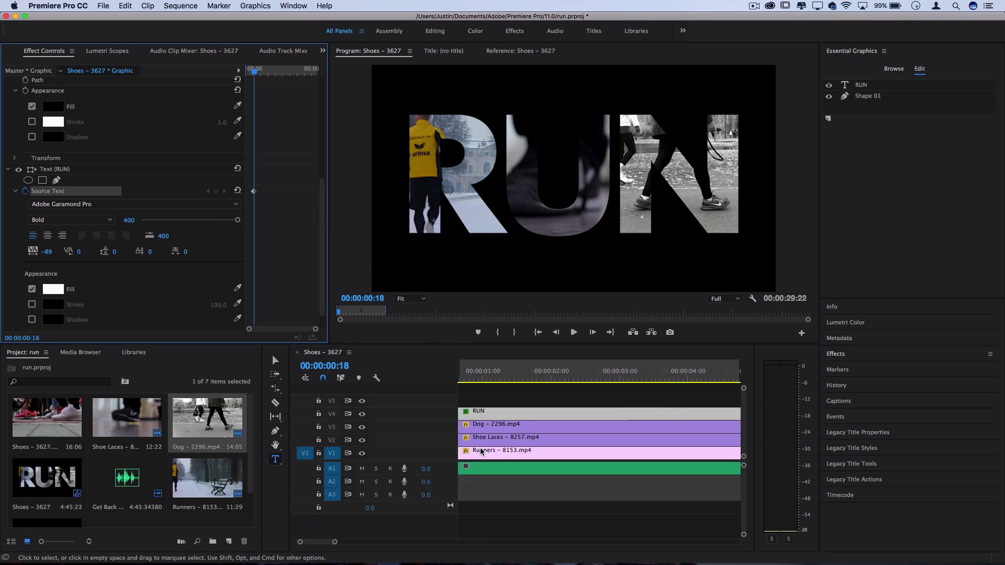
pyautogui.click(494, 379)
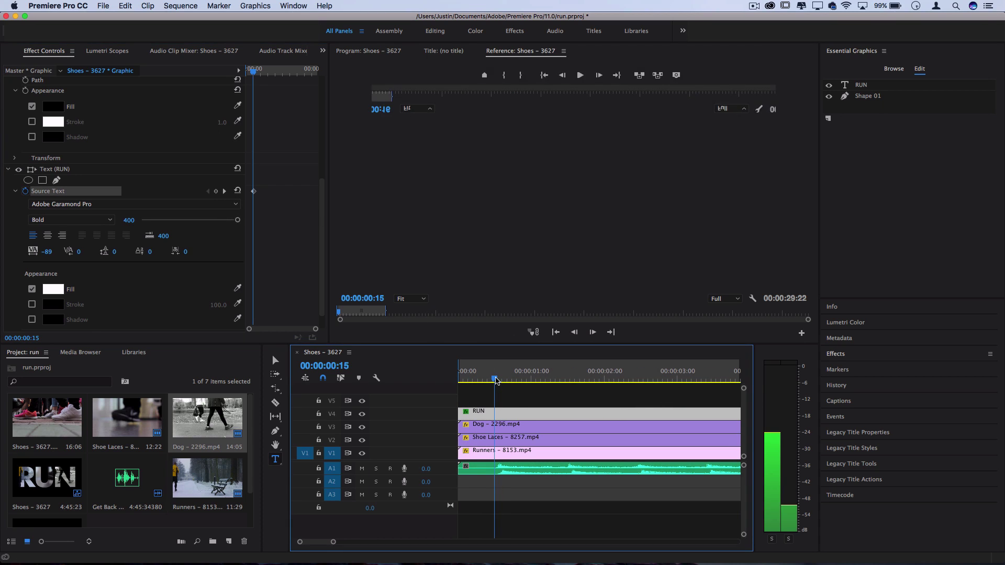
pyautogui.click(519, 145)
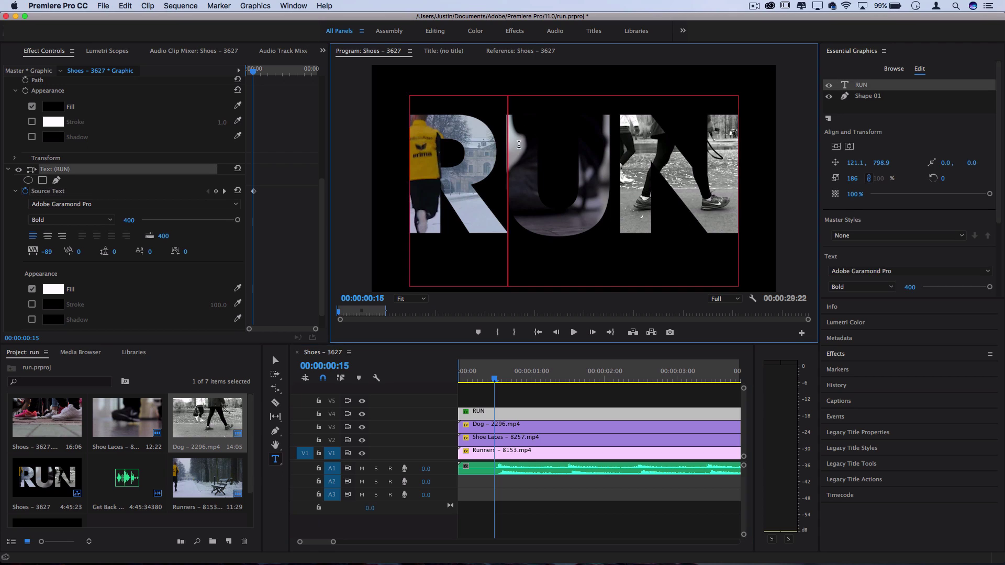
pyautogui.click(726, 174)
pyautogui.press('BackSpace')
pyautogui.press('BackSpace')
pyautogui.press('BackSpace')
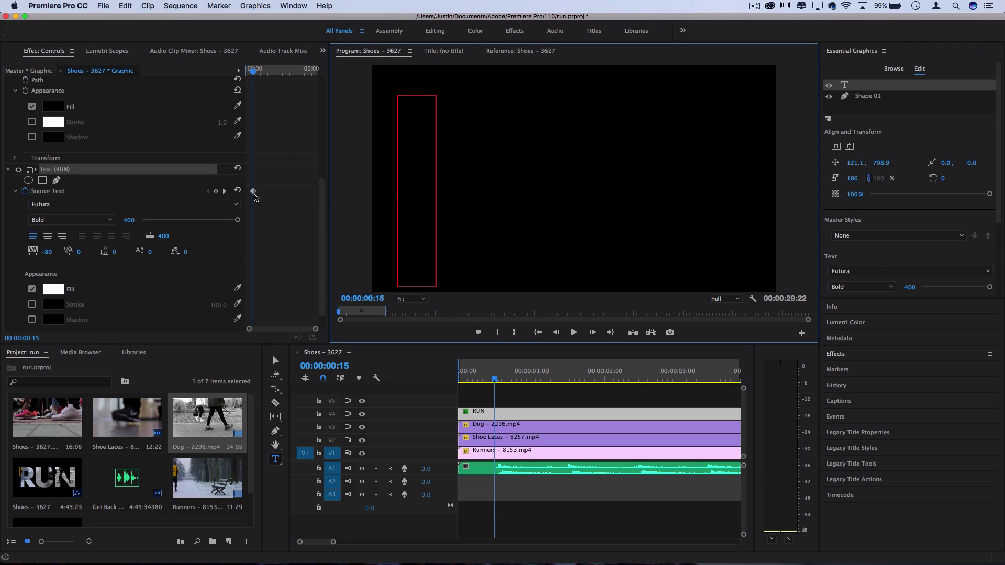
# Enter the letter R in the emptied text layer at 00:00:00:17 to keyframe the first letter's reveal
pyautogui.moveTo(252, 70); pyautogui.dragTo(254, 70)
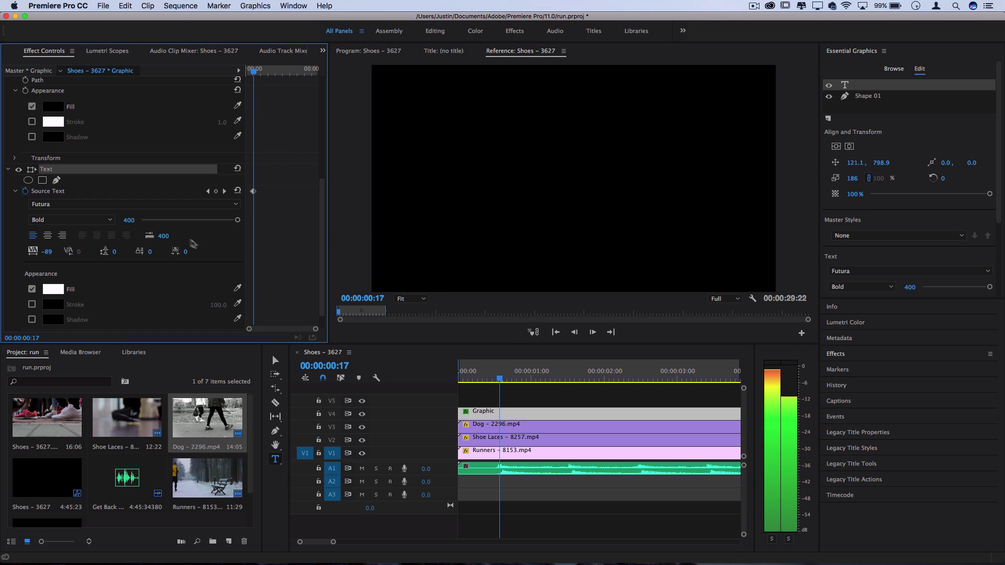
pyautogui.press('space')
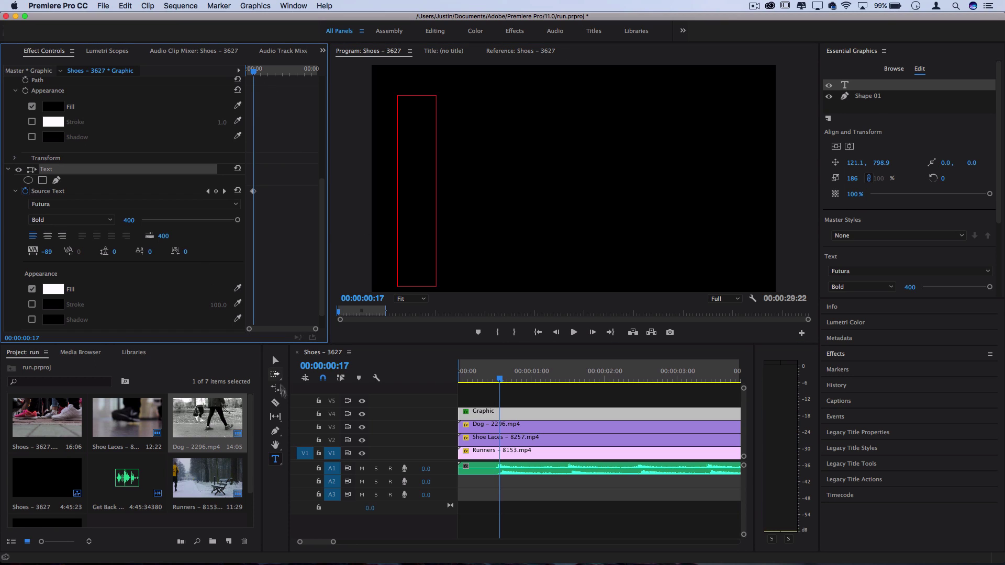
pyautogui.click(410, 192)
pyautogui.write('RU')
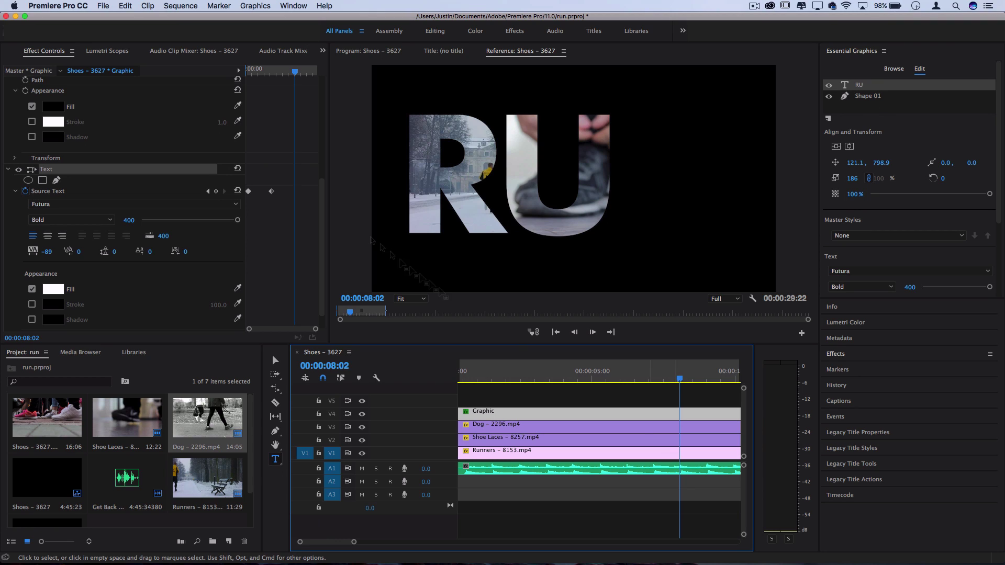
# Add the letter N after RU in the text layer at 00:00:08:02 to keyframe the full word RUN
pyautogui.click(511, 177)
pyautogui.click(352, 53)
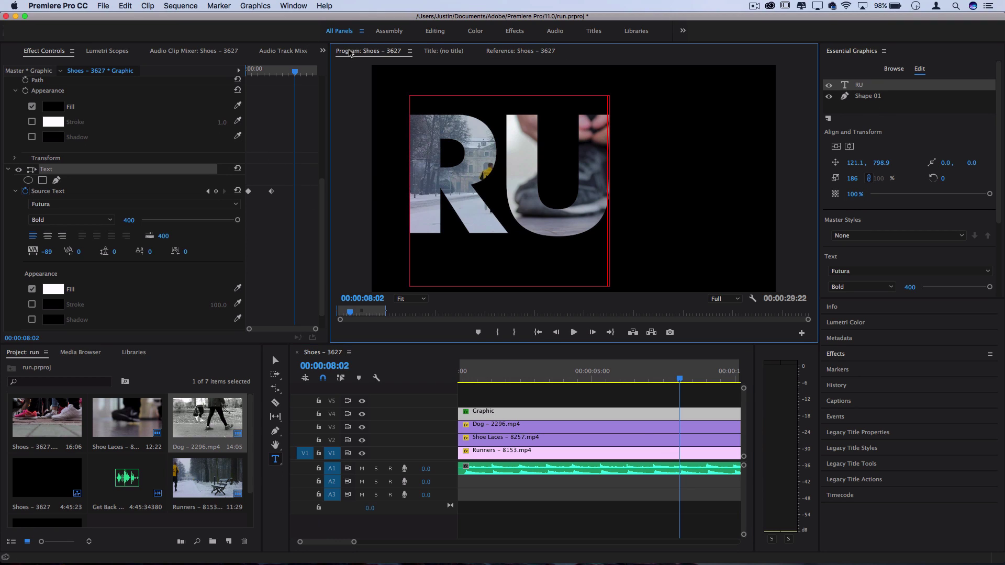
pyautogui.click(625, 179)
pyautogui.write('N')
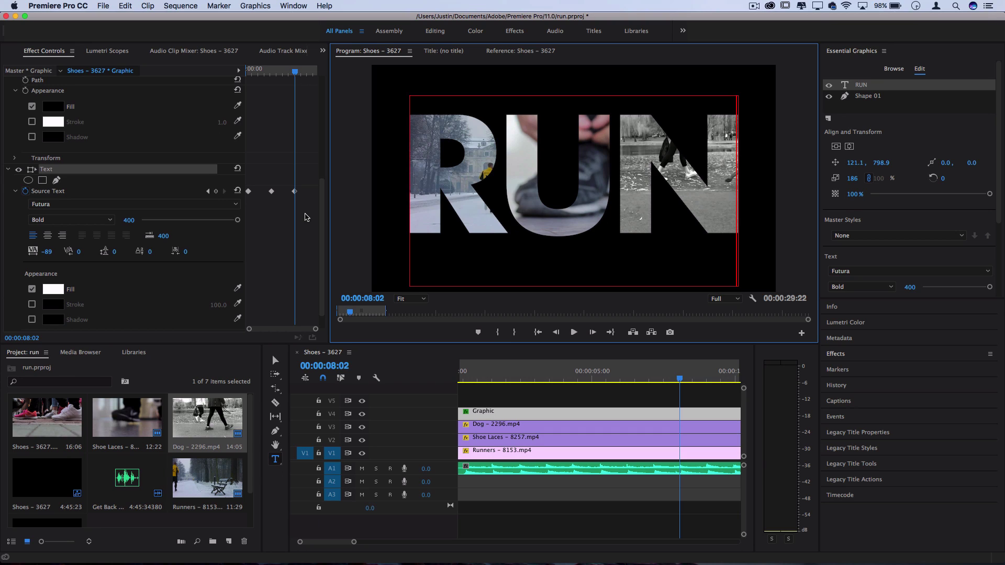
# Check the interpolation options of the middle Source Text keyframe, and play the sequence from the start to preview the letter-by-letter reveal
pyautogui.rightClick(271, 192)
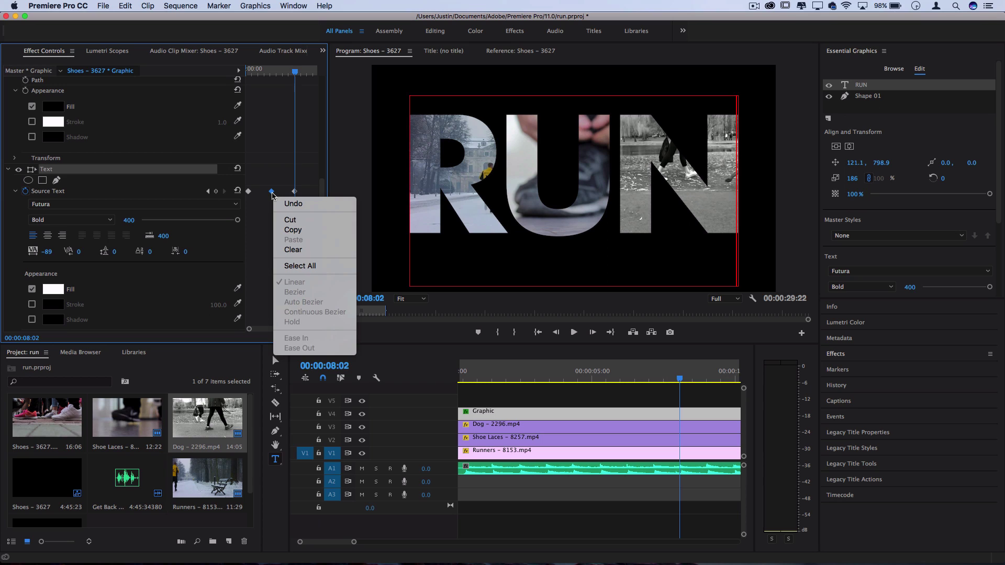
pyautogui.click(280, 150)
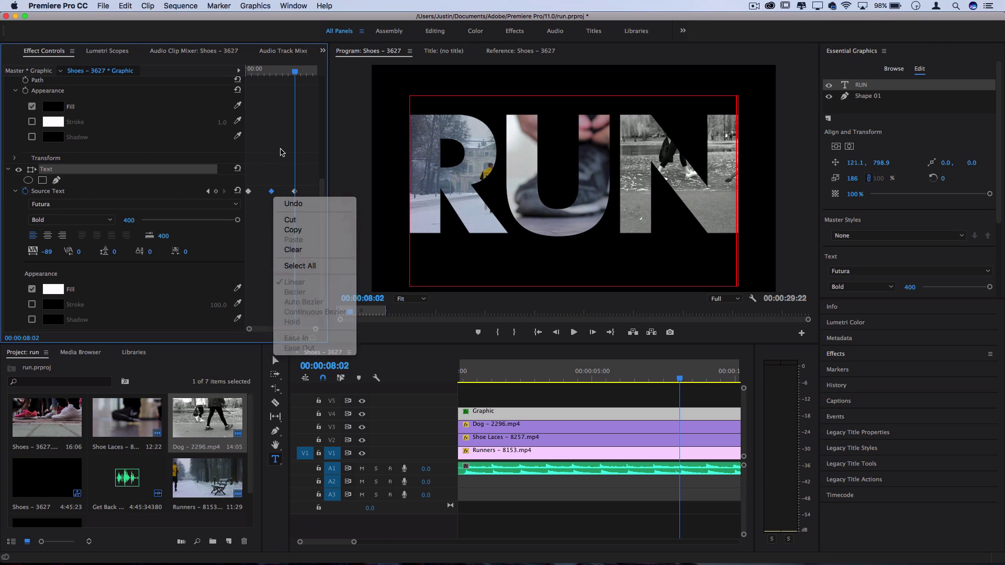
pyautogui.moveTo(296, 71); pyautogui.dragTo(148, 70)
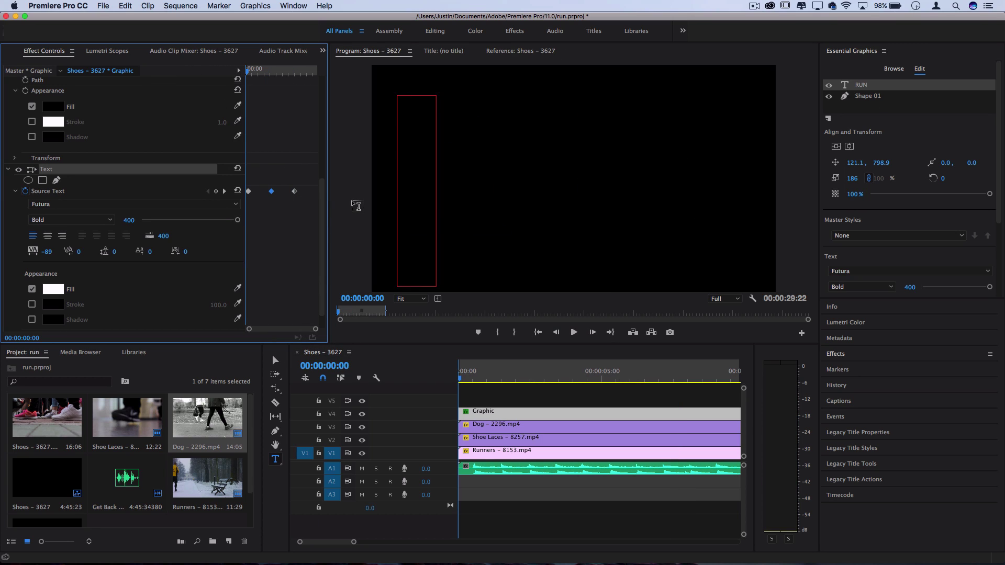
pyautogui.press('space')
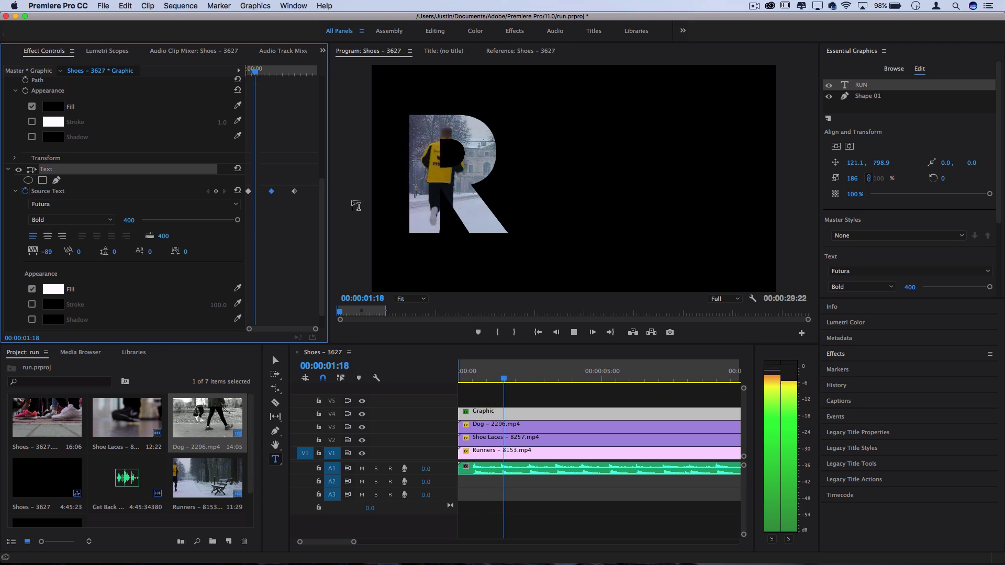
pyautogui.press('F11')
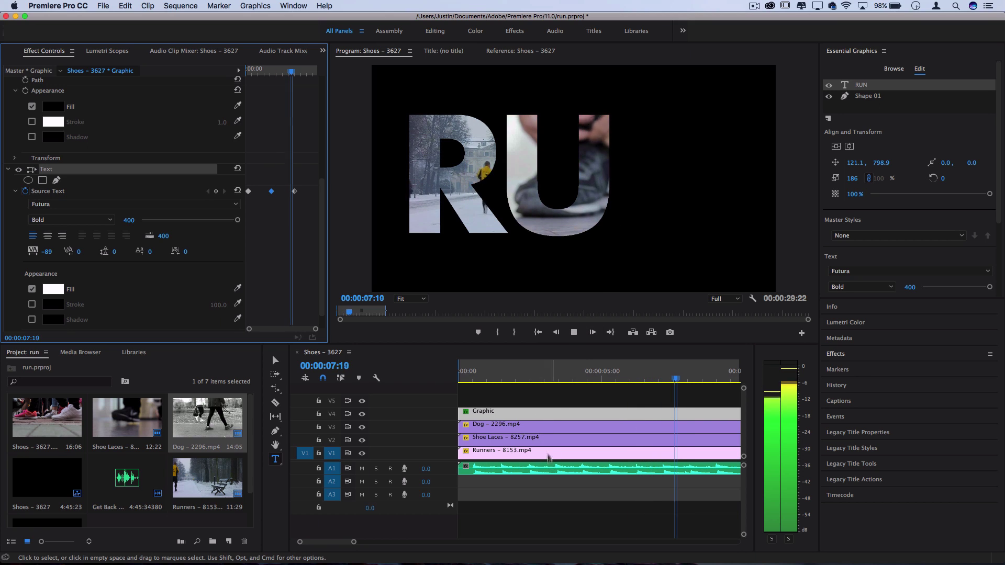
pyautogui.scroll(-5, 552, 439)
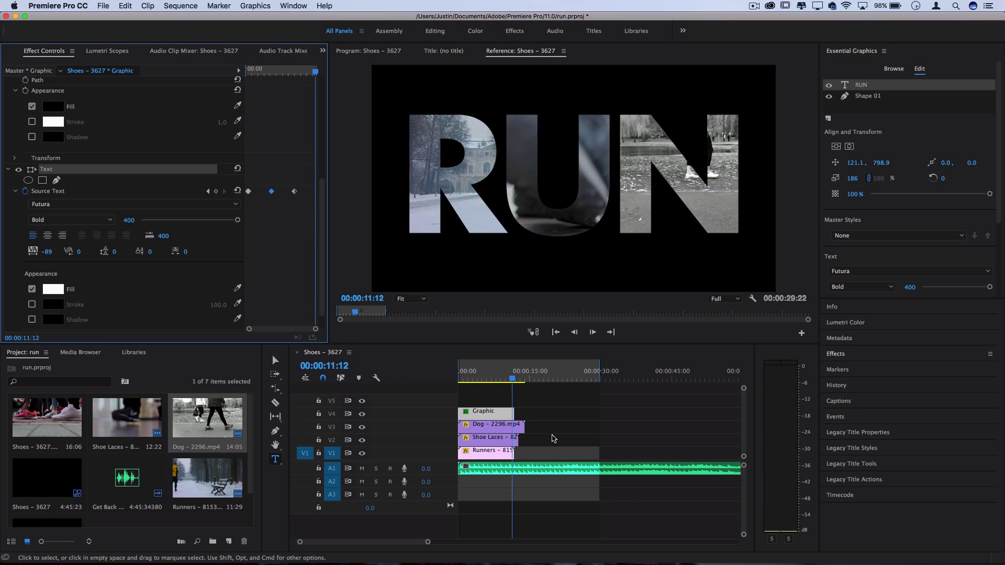
# Toggle the V3 track's output off and back on to compare the letter N with and without the Dog clip
pyautogui.click(361, 427)
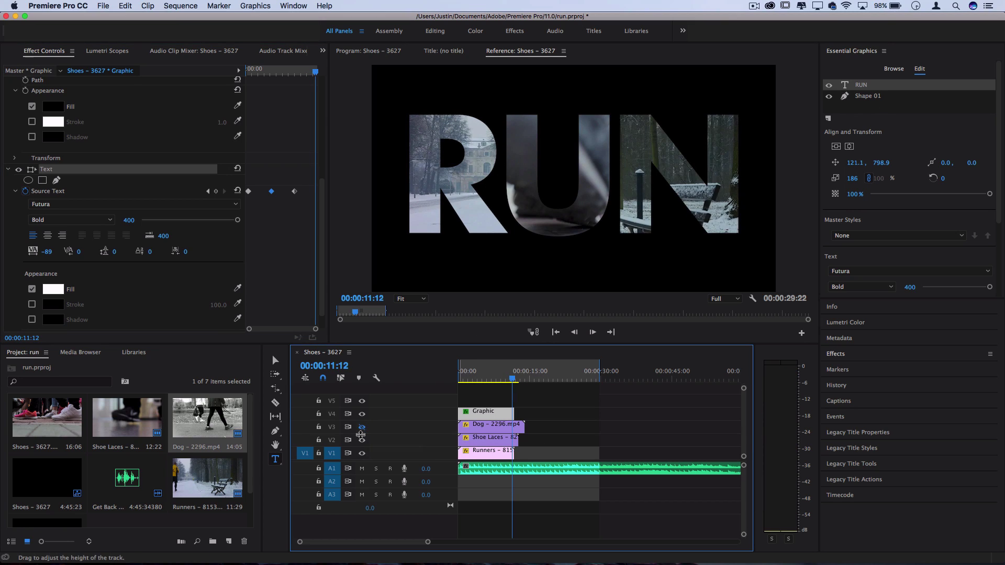
pyautogui.click(361, 427)
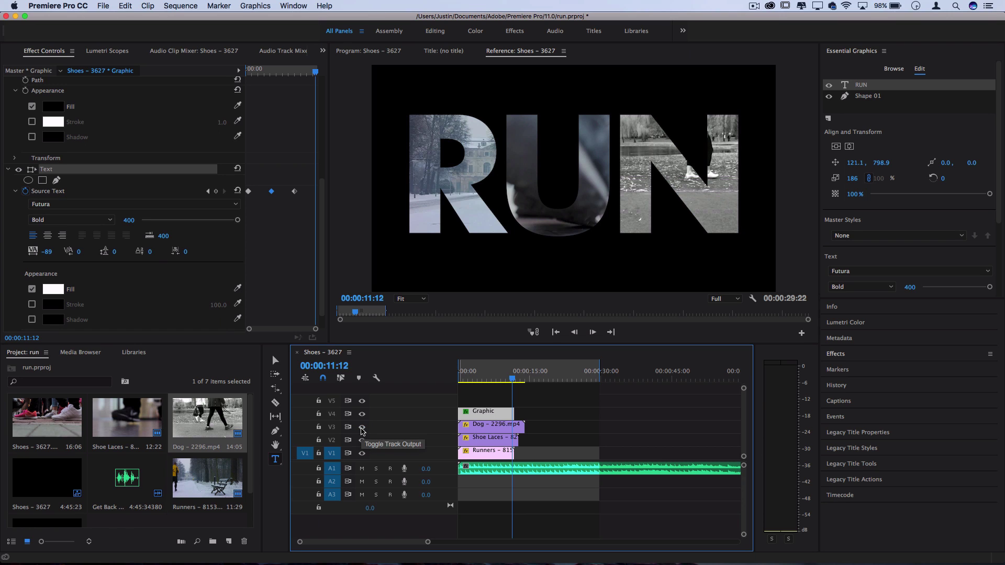